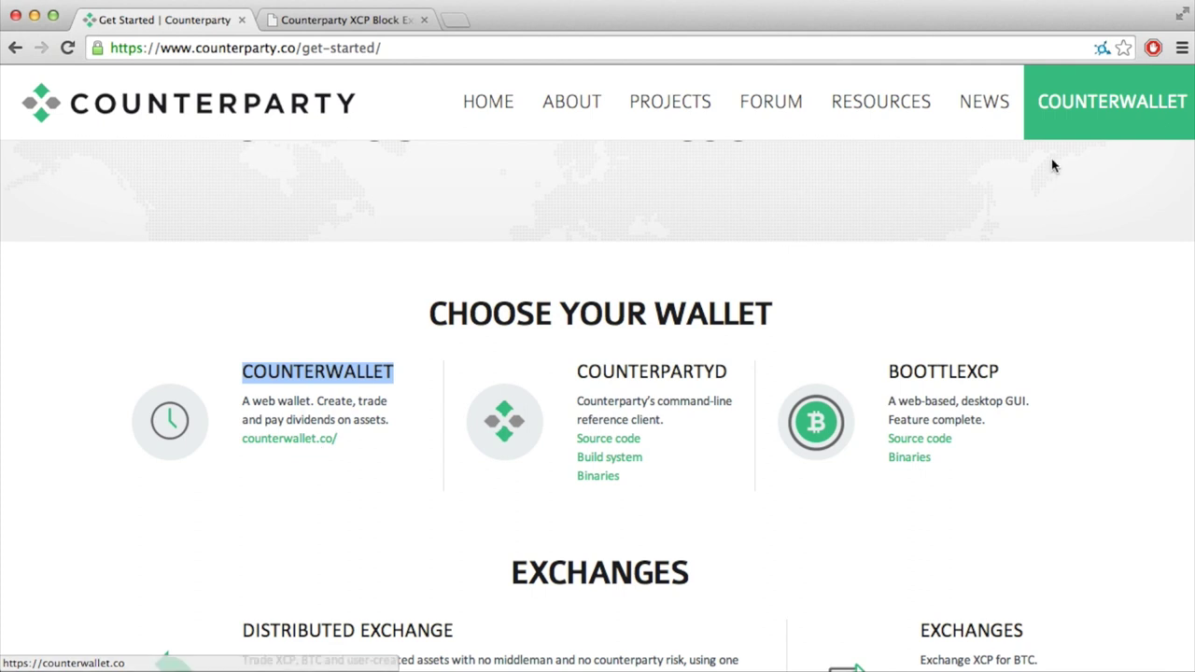
# Step: Go to Counterwallet from the Counterparty site, close the block explorer tab, and generate a new 12-word passphrase
pyautogui.click(1089, 108)
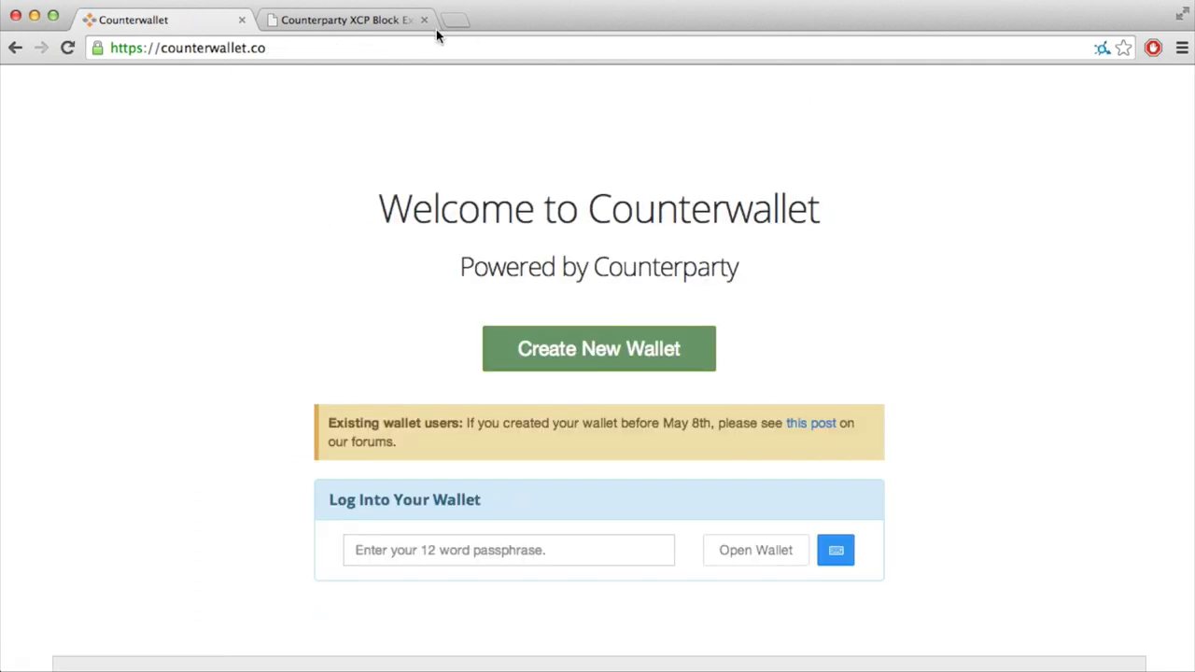
pyautogui.click(423, 20)
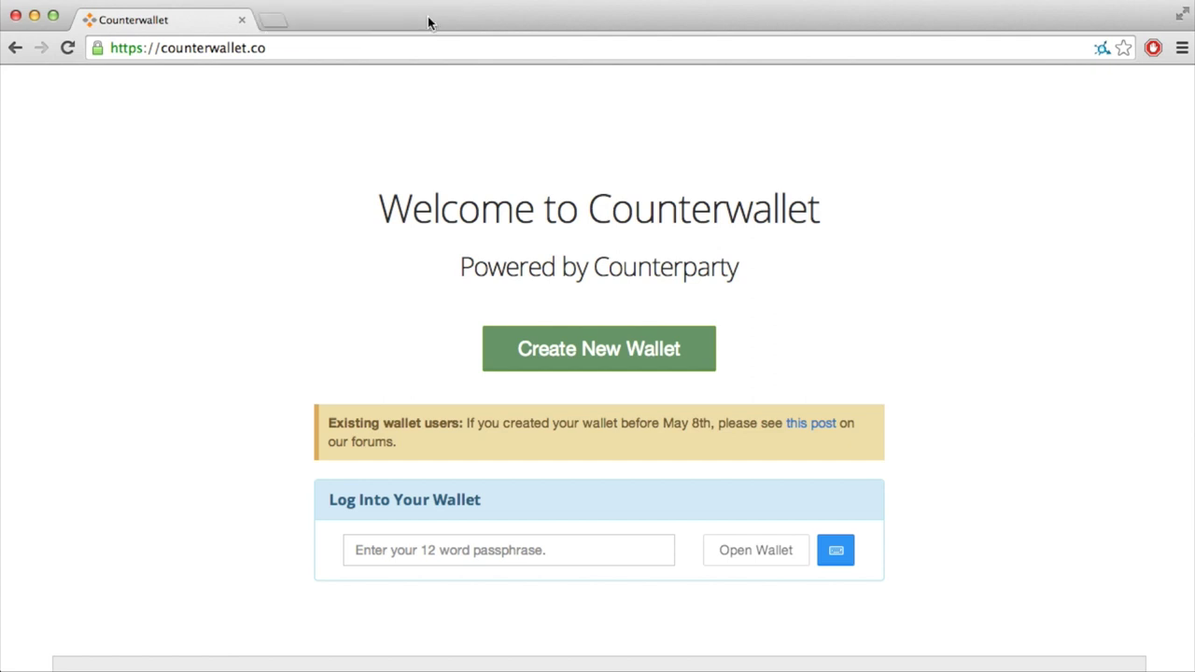
pyautogui.click(629, 351)
pyautogui.scroll(-3, 627, 351)
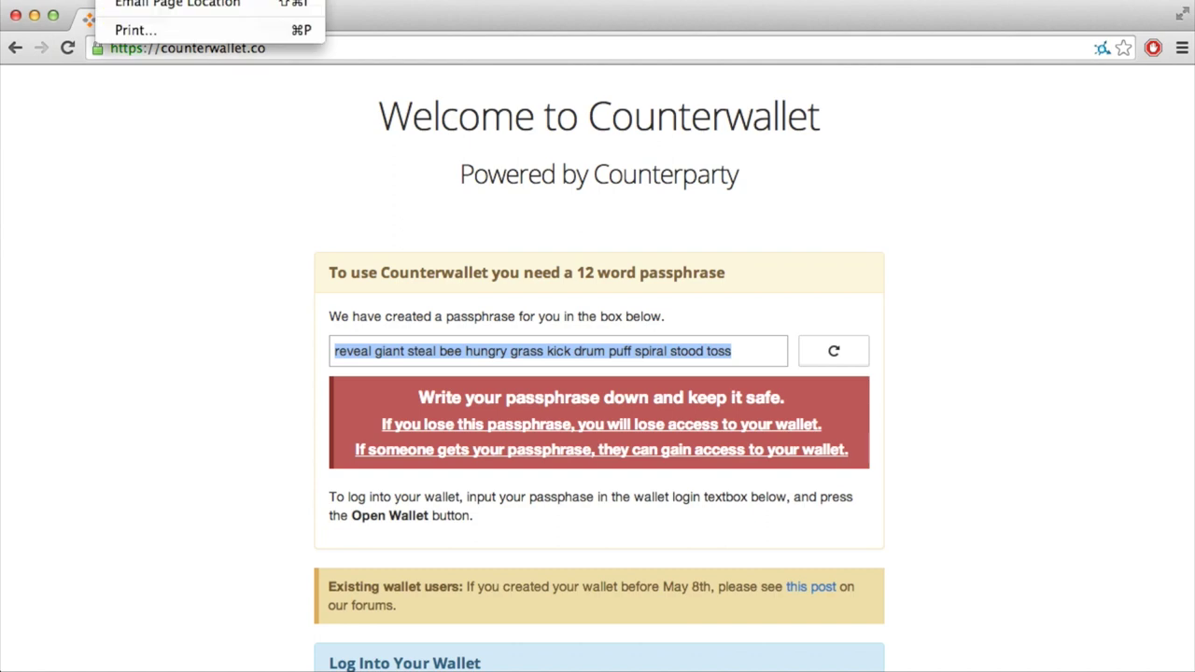
# Step: Move a second browser window aside, then reload counterwallet.co back to its welcome login page
pyautogui.press('super+n')
pyautogui.moveTo(321, 45); pyautogui.dragTo(266, 671)
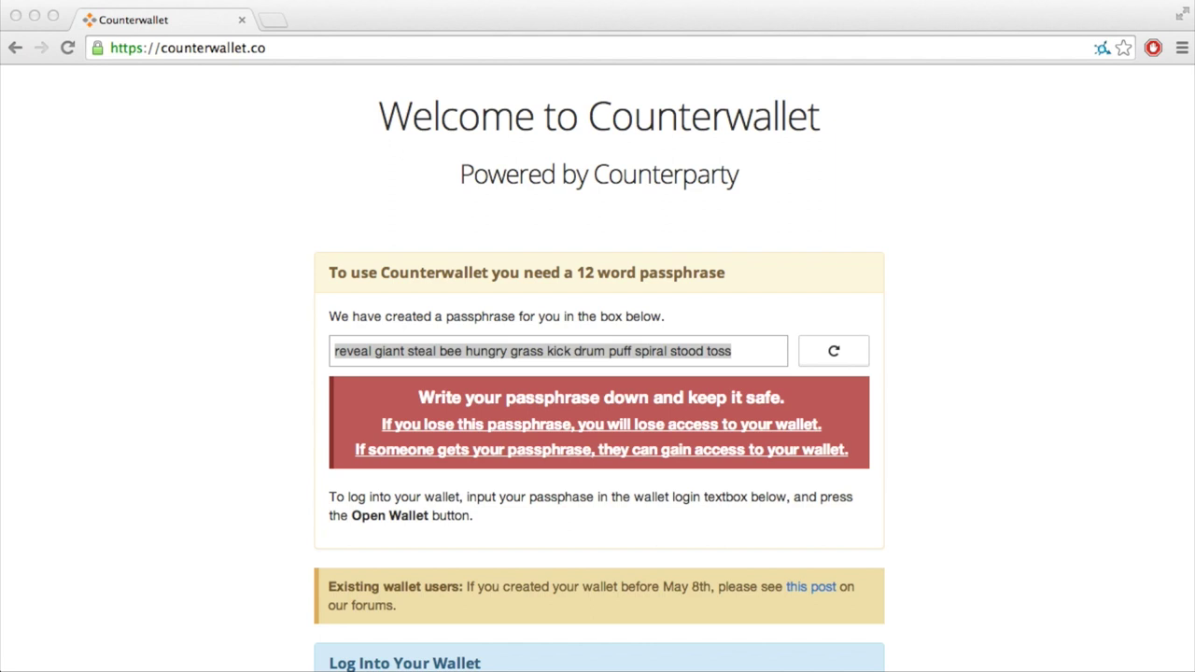
pyautogui.click(952, 365)
pyautogui.scroll(-2, 918, 381)
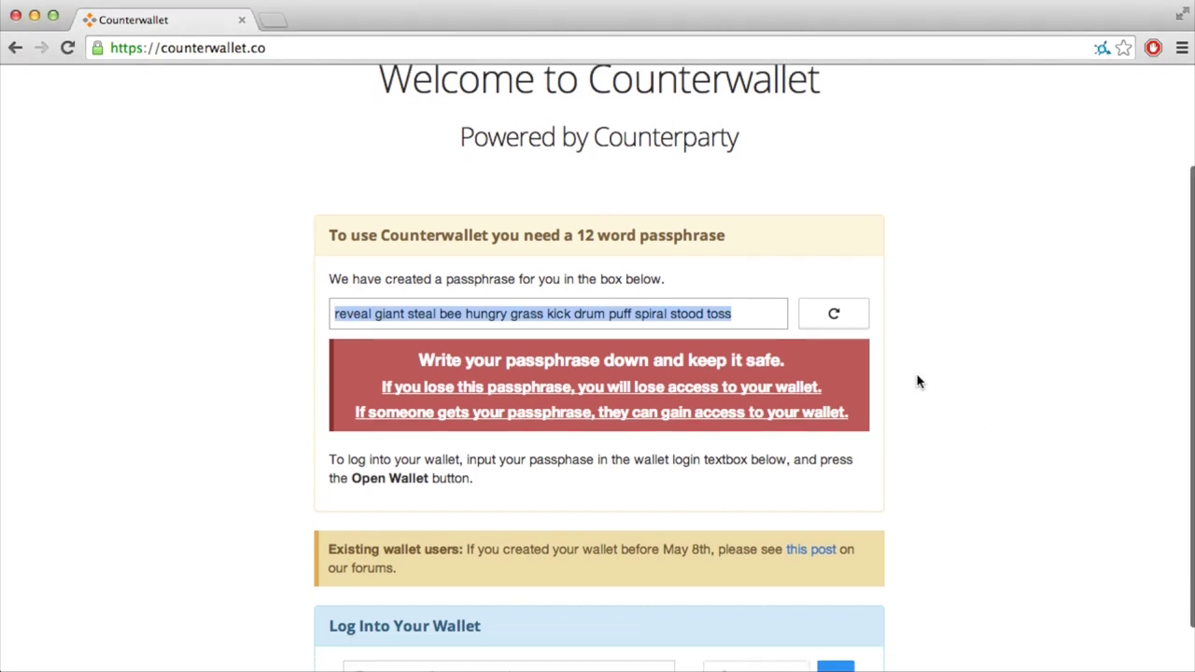
pyautogui.scroll(-3, 918, 381)
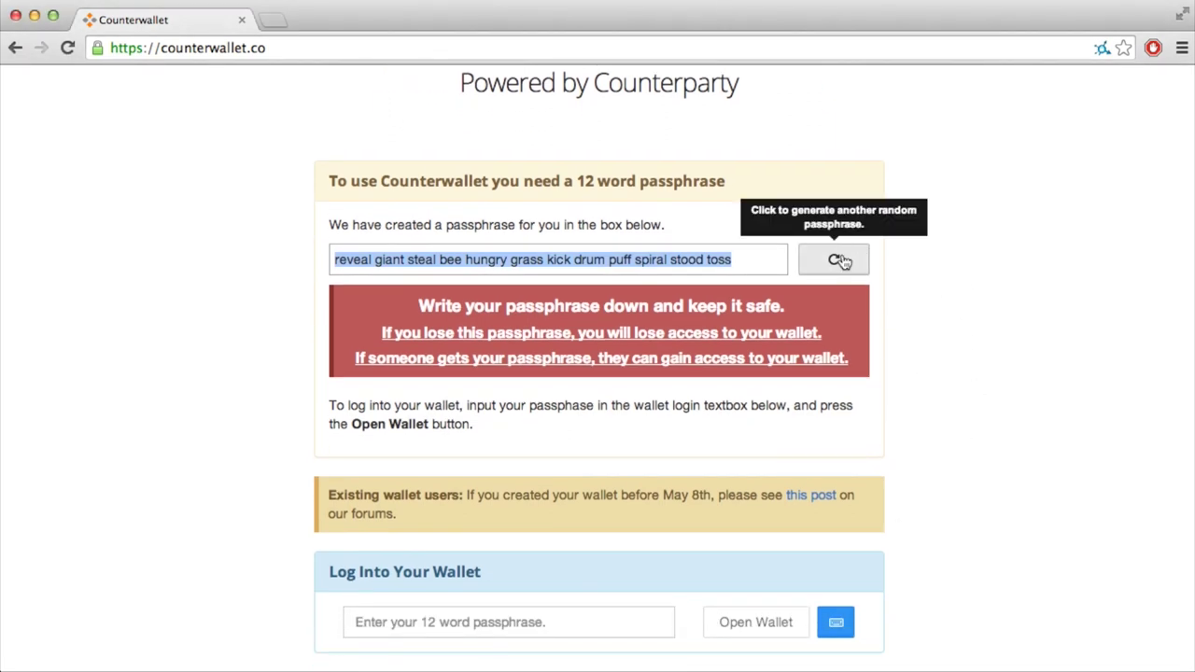
pyautogui.click(601, 51)
pyautogui.press('Return')
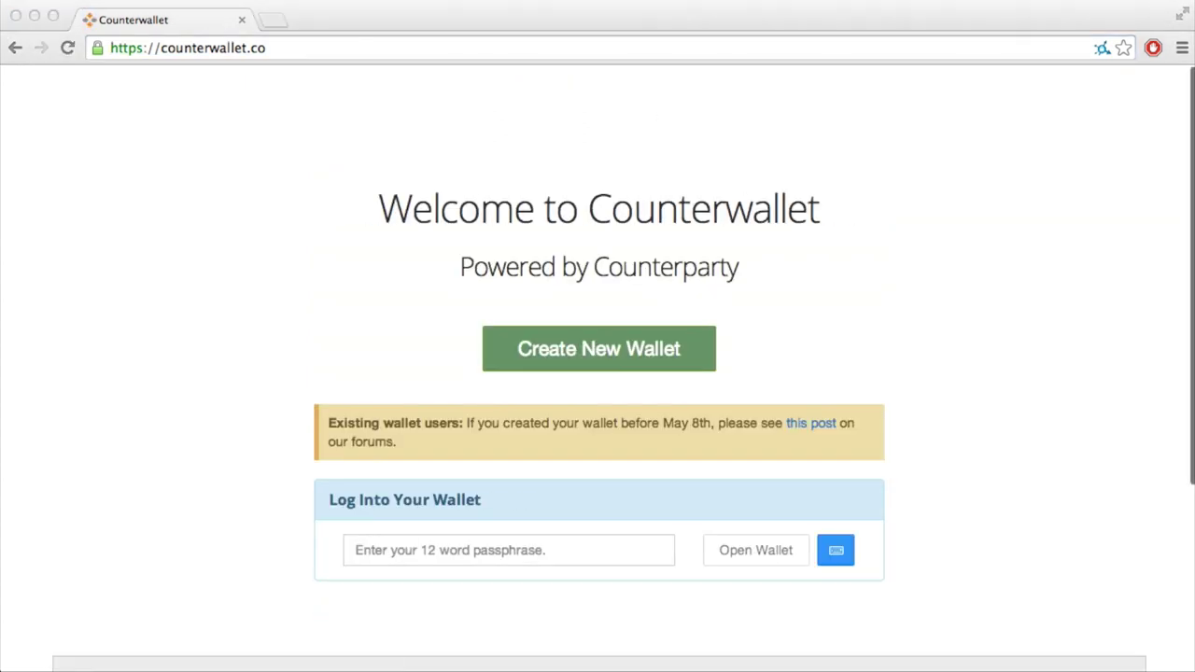
# Step: Paste the saved 12-word passphrase into the login field and submit it to open the wallet
pyautogui.click(568, 552)
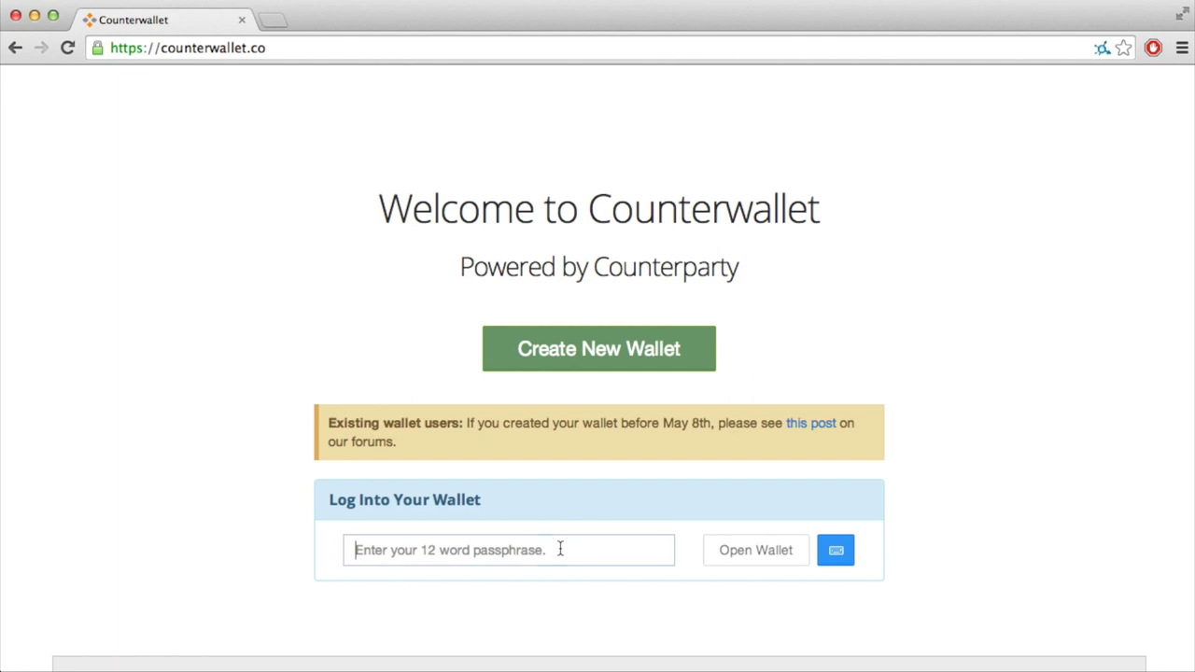
pyautogui.press('super+v')
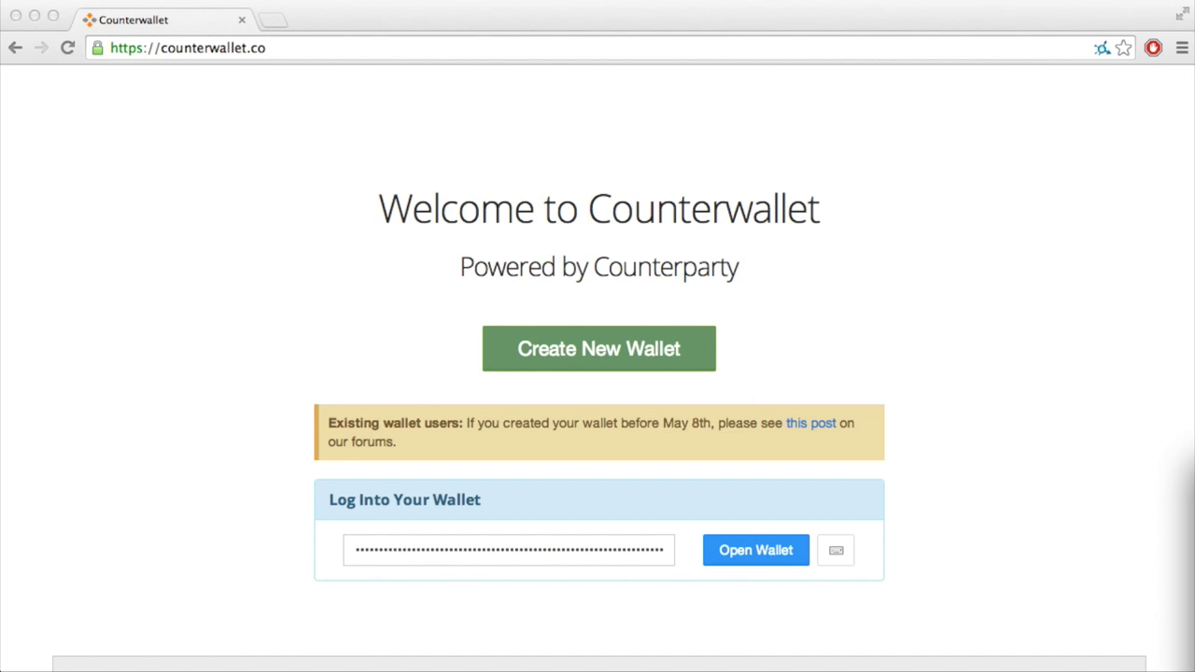
pyautogui.click(990, 536)
pyautogui.scroll(-2, 990, 535)
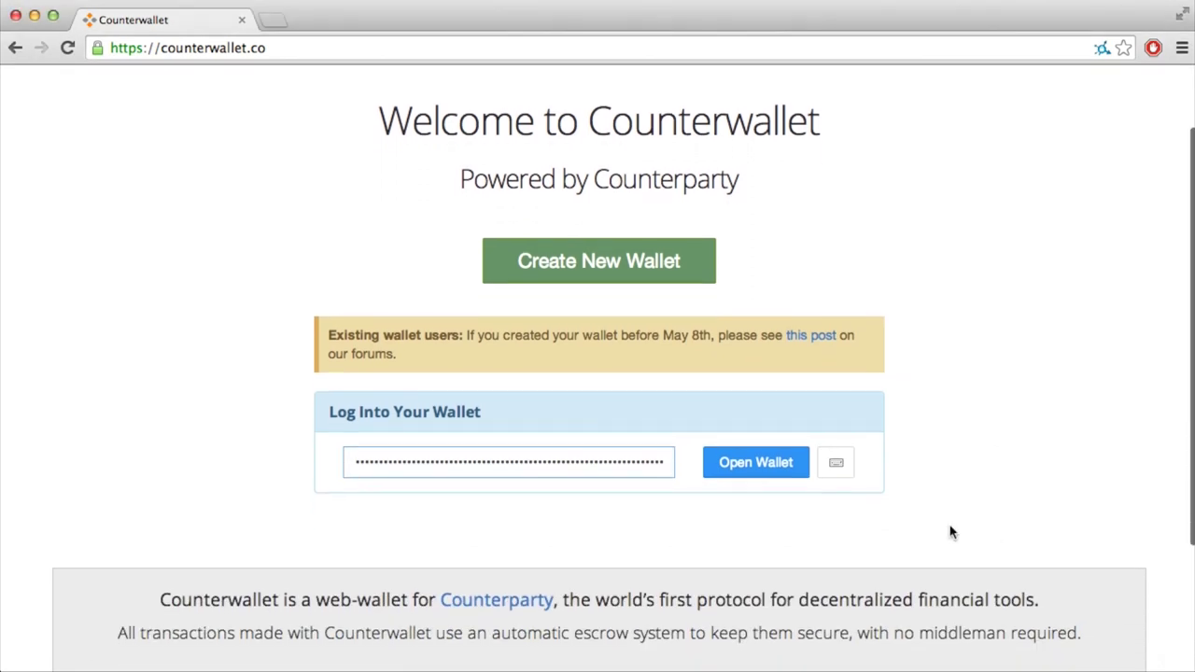
pyautogui.click(776, 465)
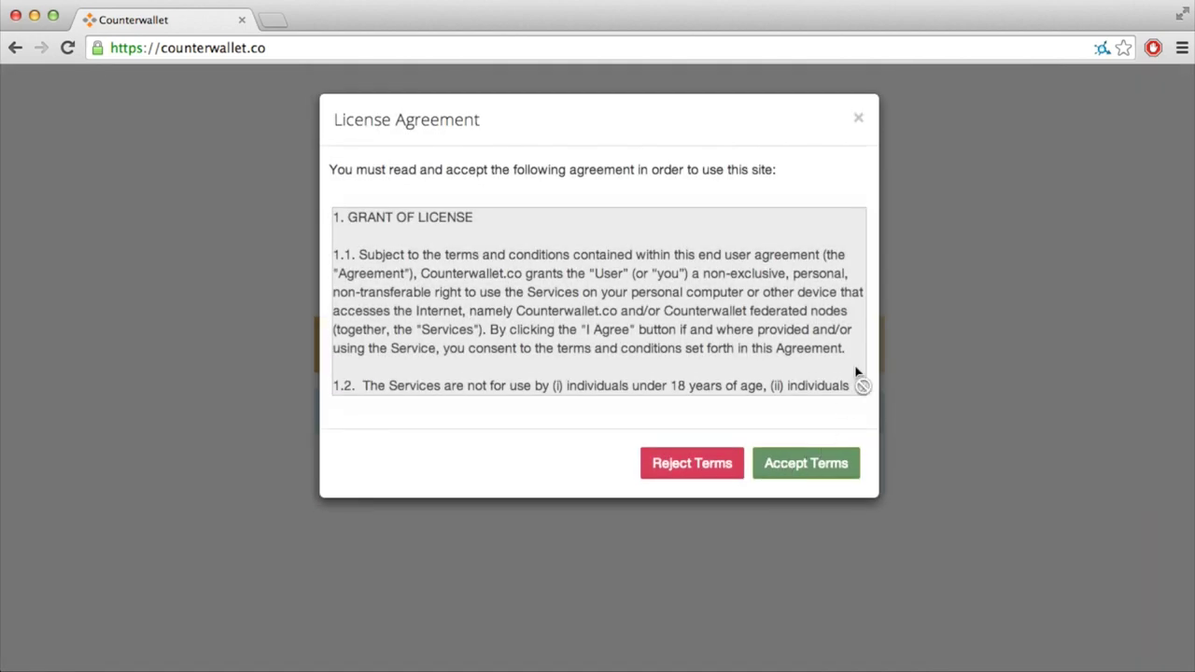
# Step: Read through the License Agreement and accept its terms
pyautogui.scroll(-15, 719, 311)
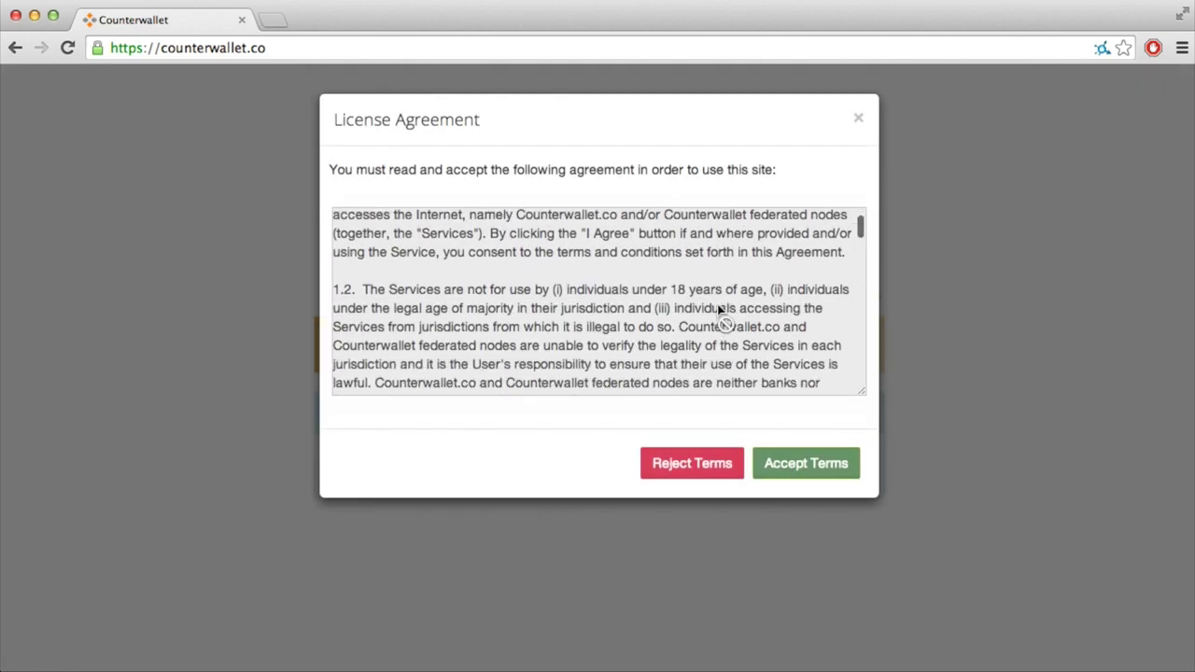
pyautogui.scroll(-10, 719, 310)
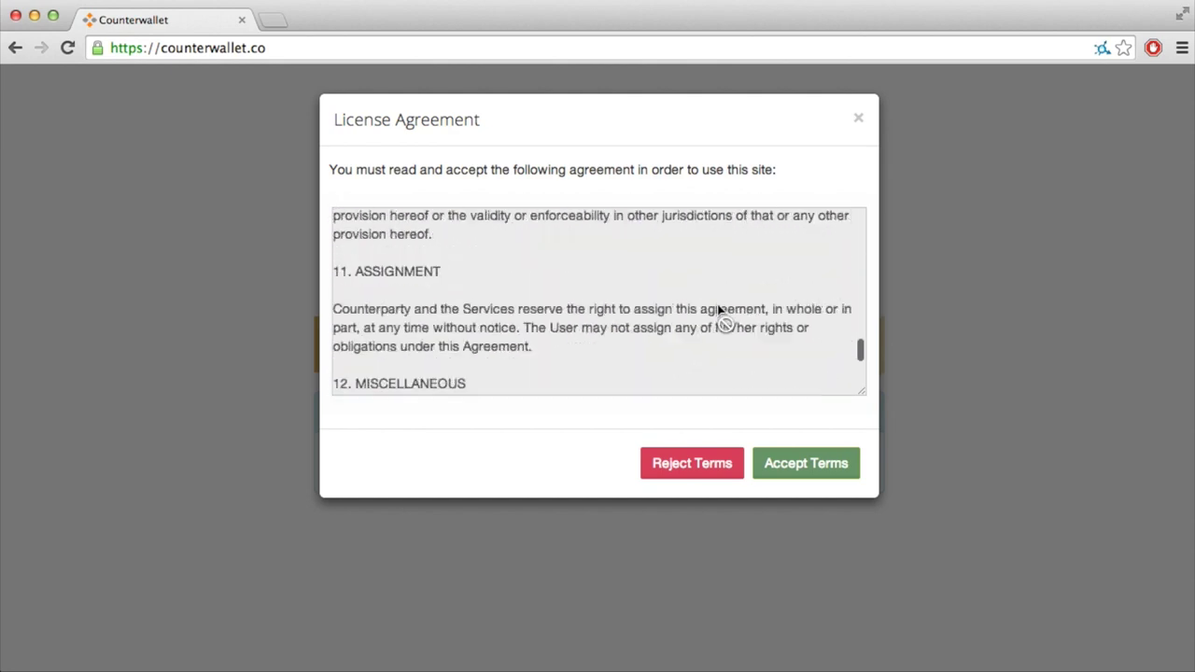
pyautogui.scroll(20, 719, 311)
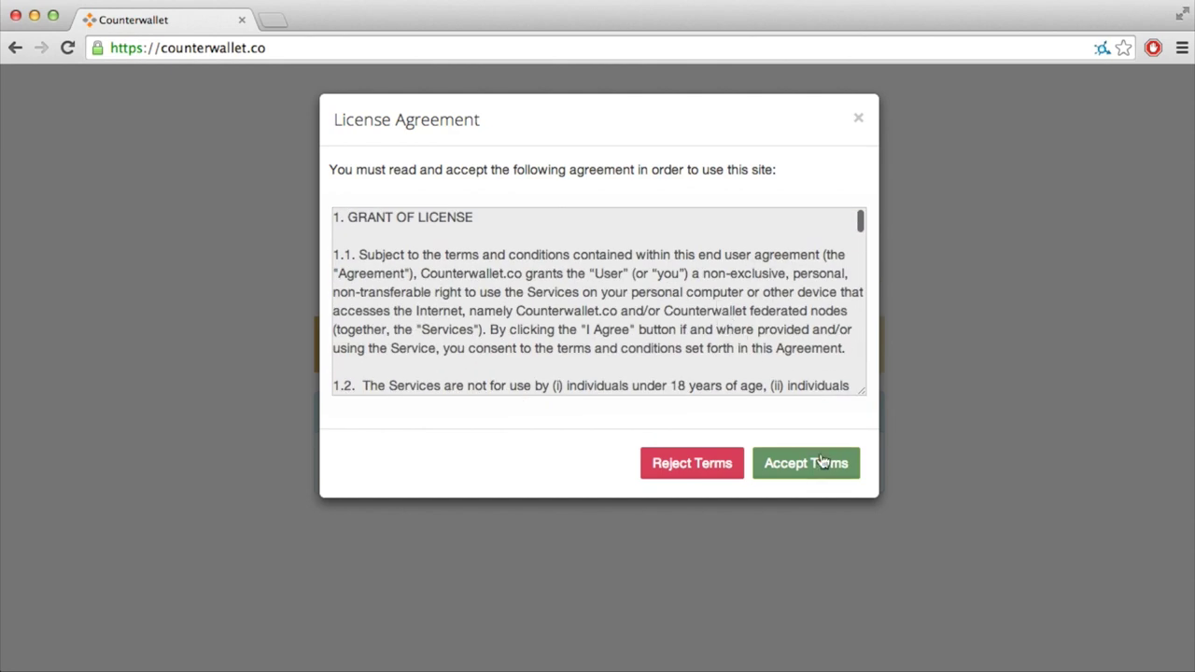
pyautogui.click(818, 461)
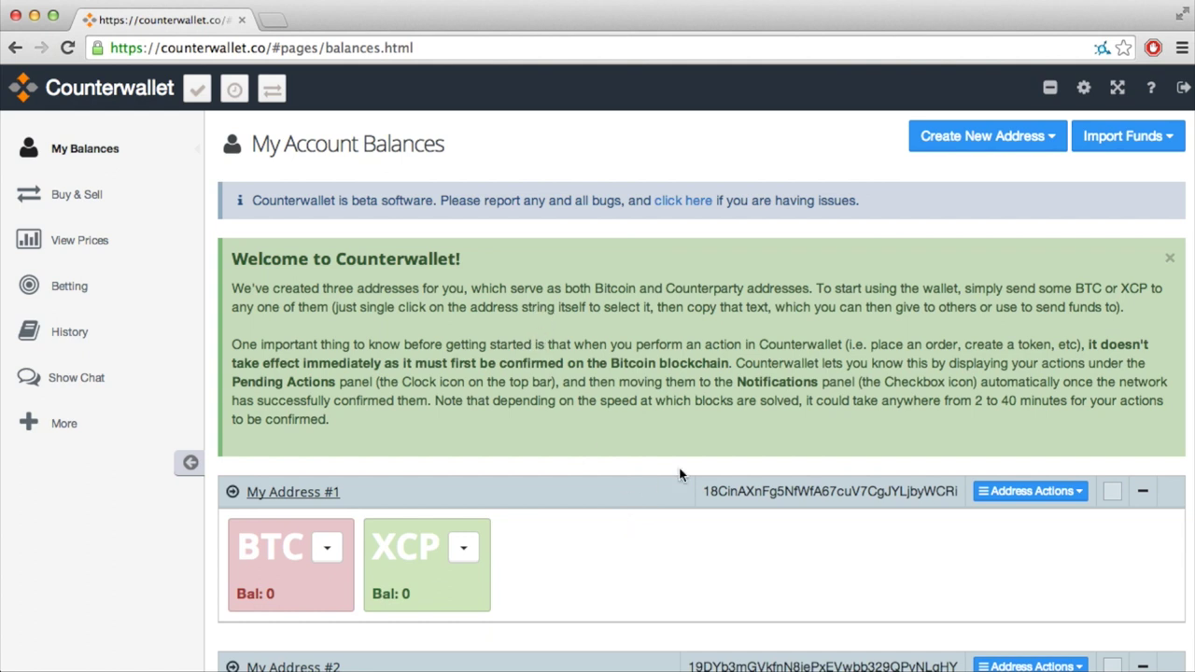
# Step: Close the Welcome to Counterwallet panel above the three zero-balance addresses
pyautogui.scroll(-3, 692, 548)
pyautogui.scroll(-4, 693, 556)
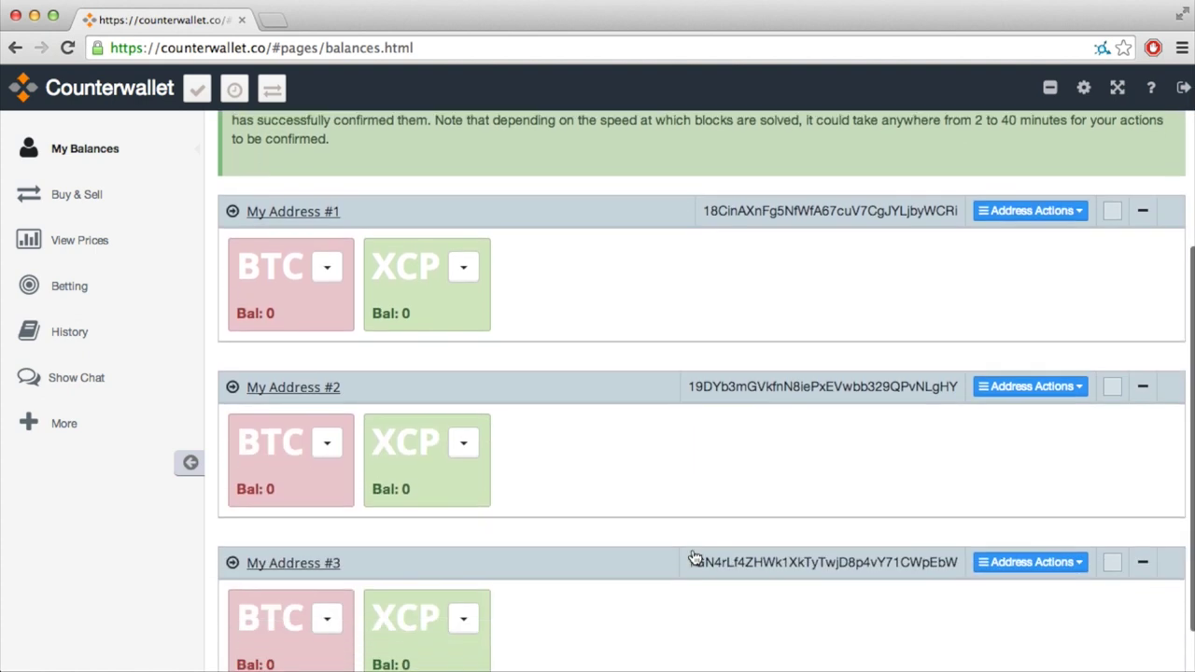
pyautogui.scroll(5, 693, 556)
pyautogui.scroll(1, 692, 556)
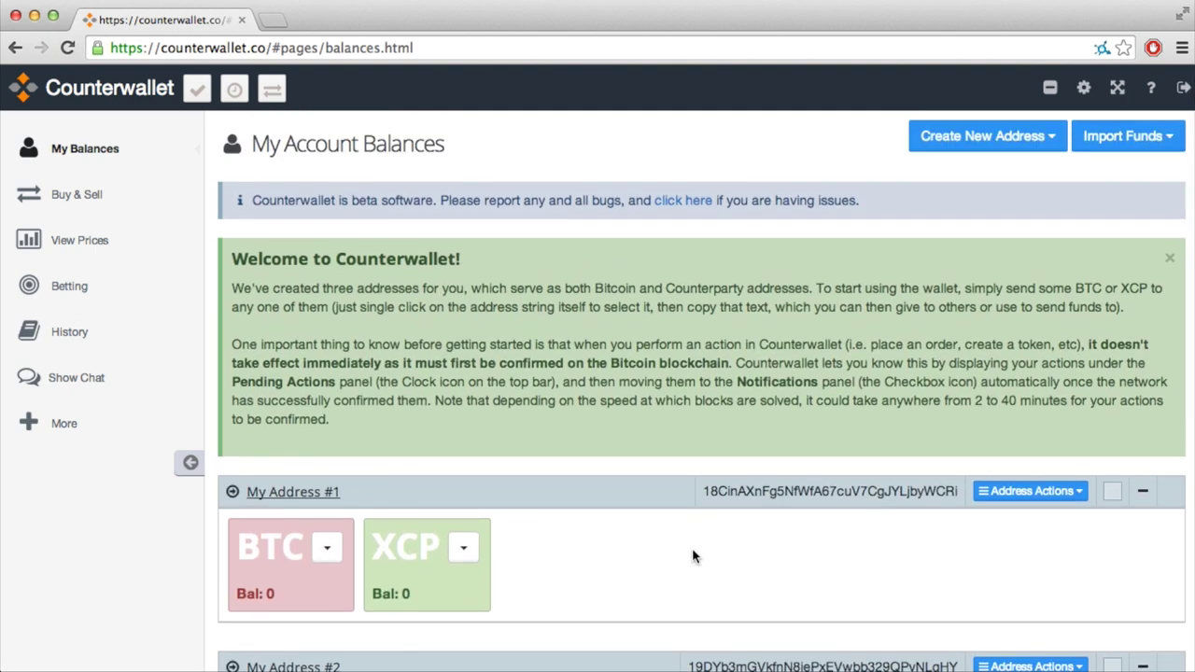
pyautogui.click(1170, 262)
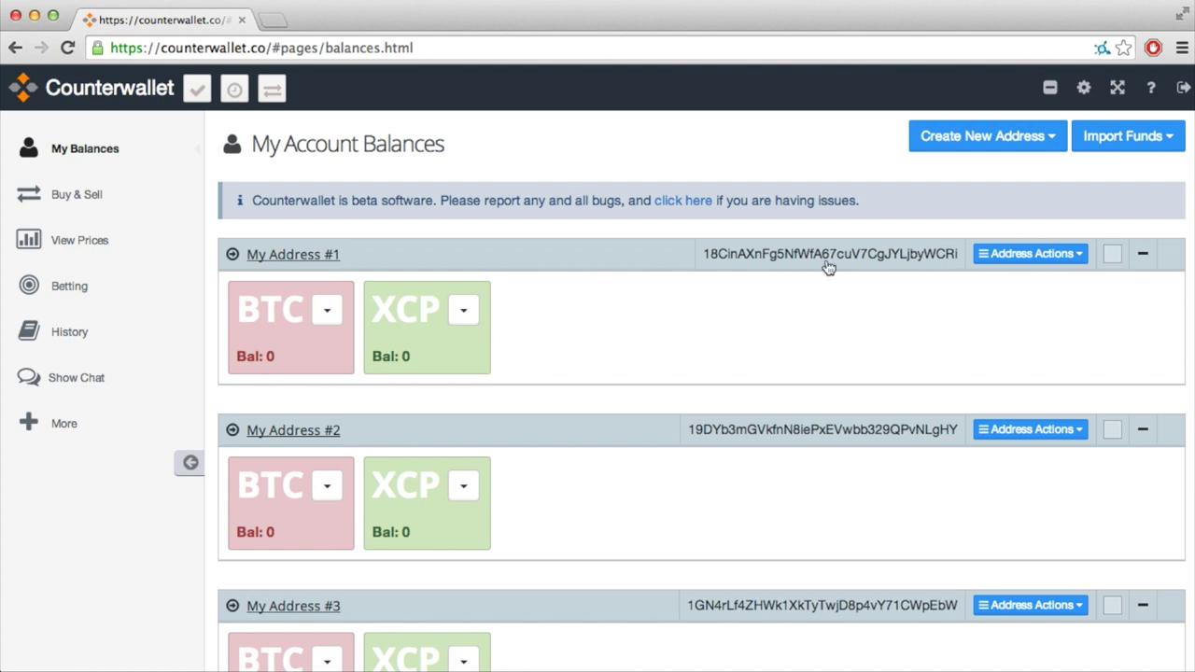
# Step: Replace the My Address #1 label with the owner's name followed by 'Holdings'
pyautogui.click(318, 256)
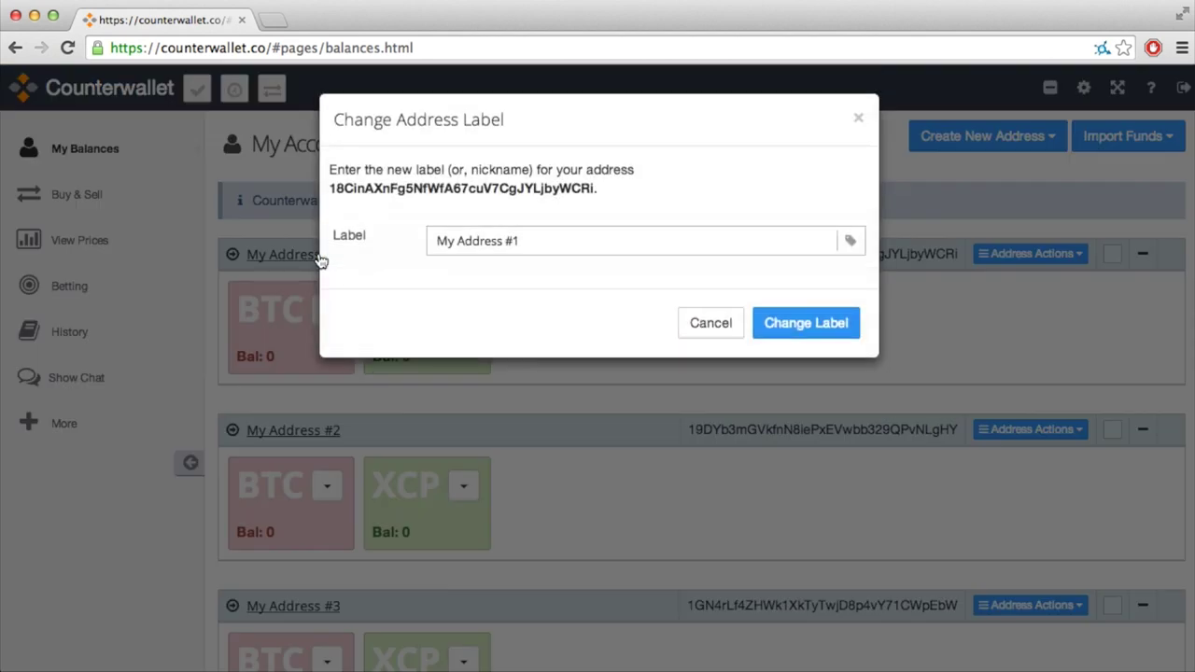
pyautogui.moveTo(581, 239); pyautogui.dragTo(419, 218)
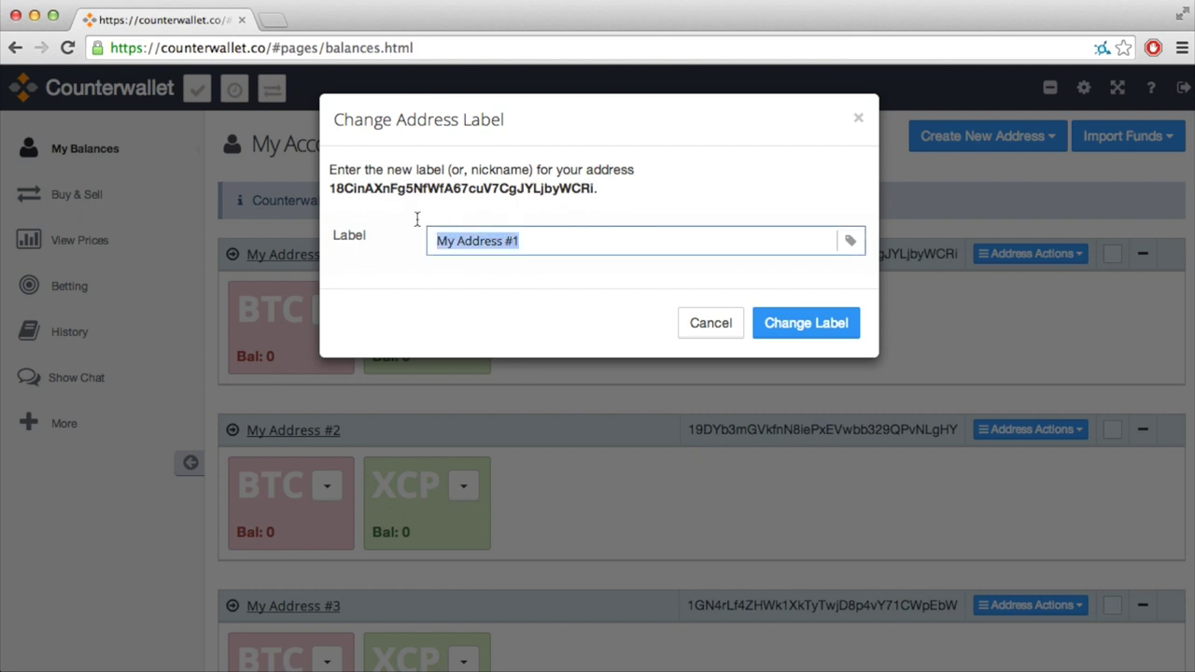
pyautogui.press('BackSpace')
pyautogui.write("Joris' ")
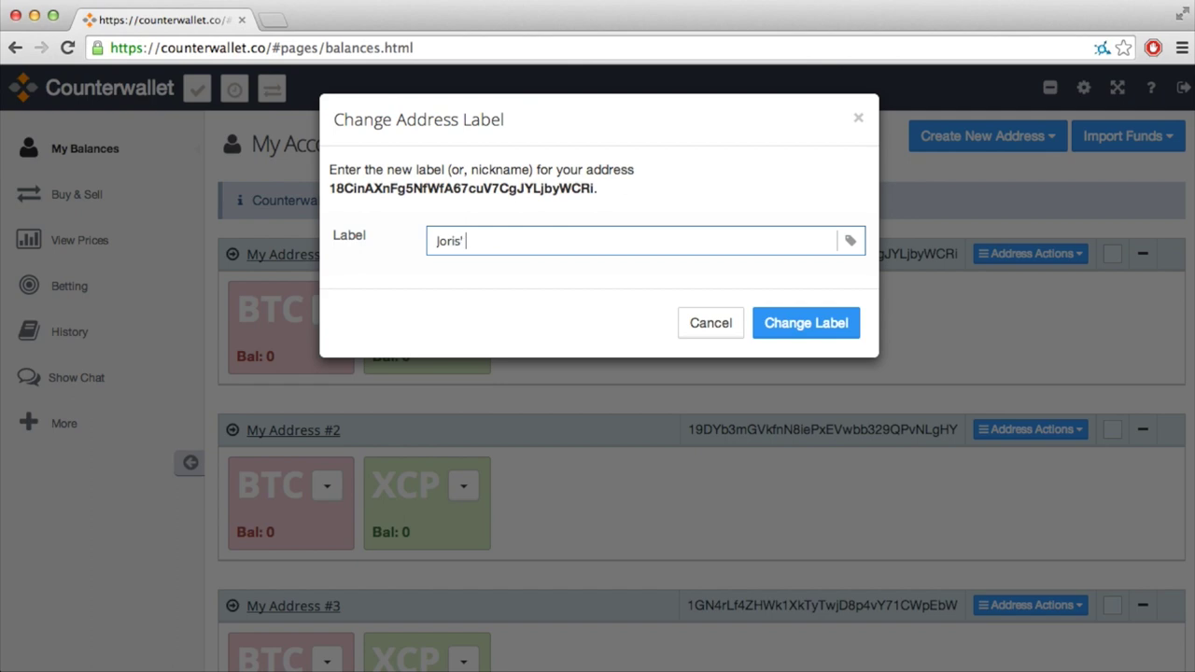
pyautogui.write('Holdings')
pyautogui.click(816, 326)
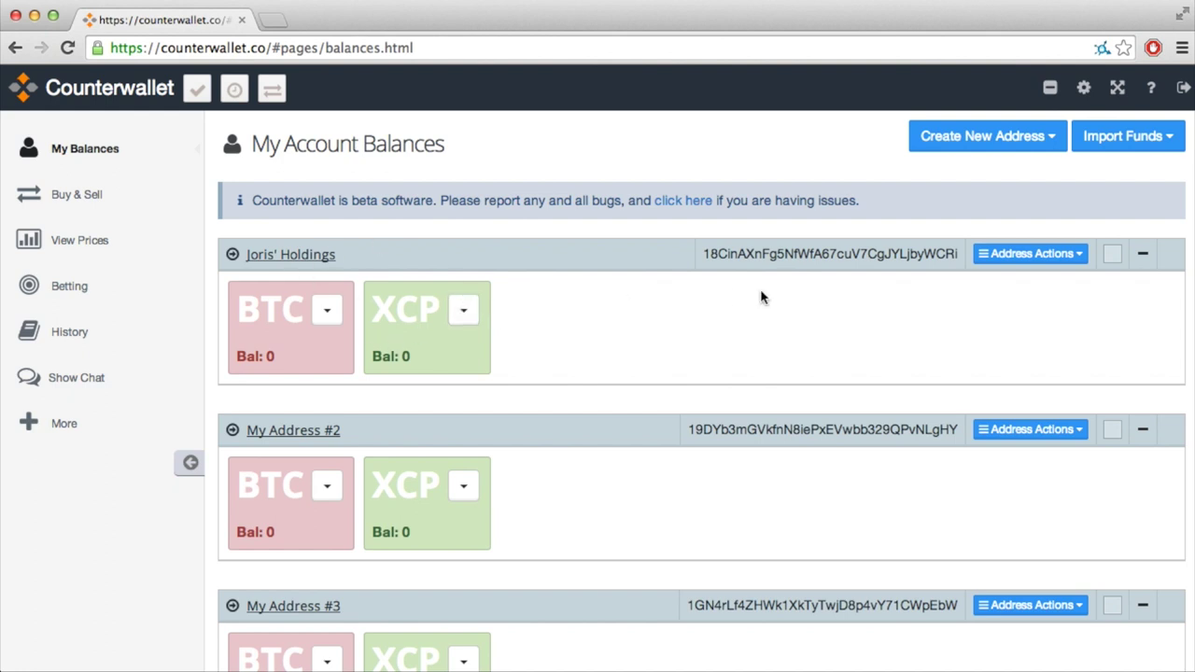
pyautogui.doubleClick(755, 255)
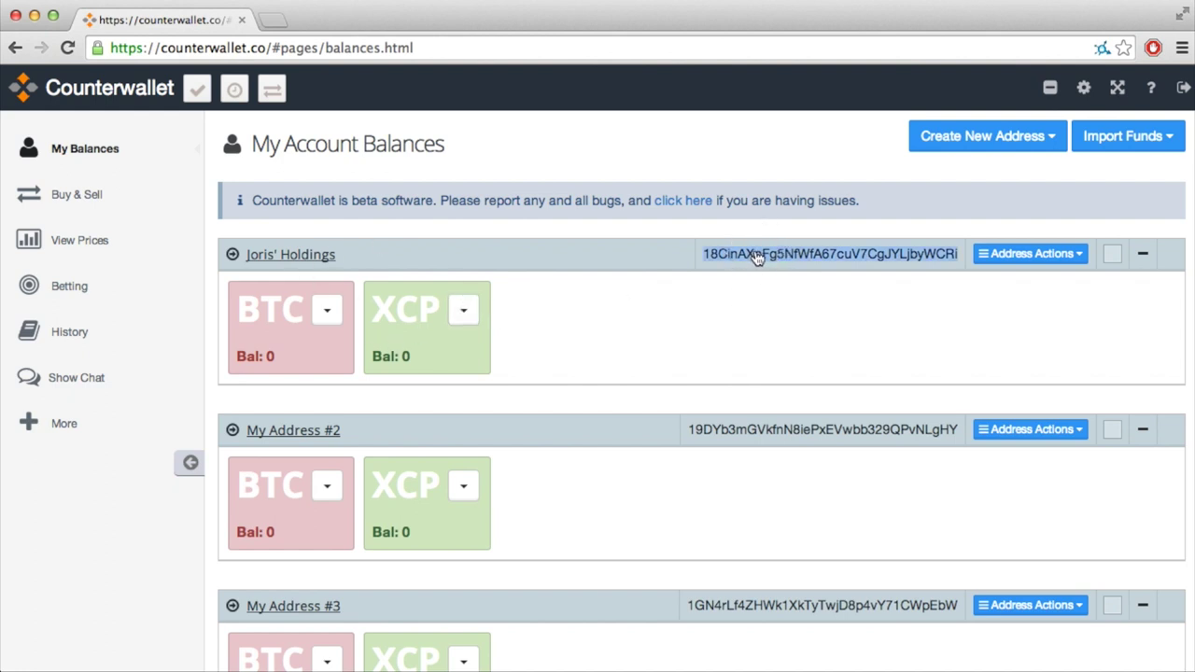
pyautogui.click(1042, 351)
pyautogui.click(327, 312)
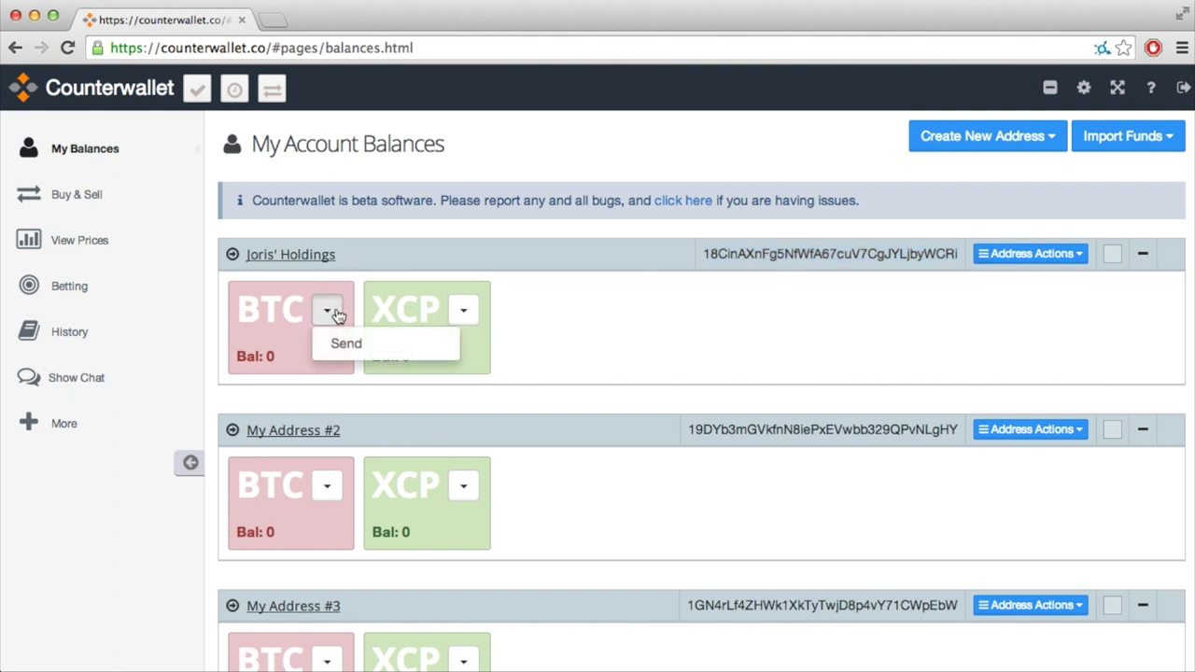
pyautogui.click(338, 315)
pyautogui.click(1079, 255)
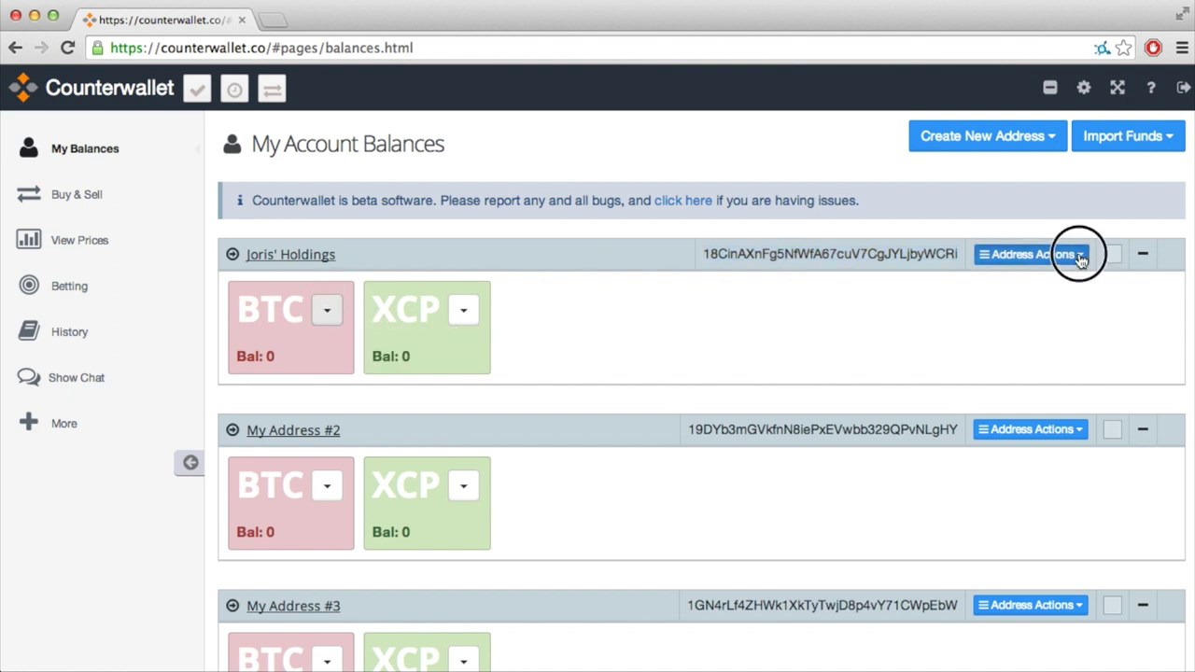
pyautogui.click(1055, 283)
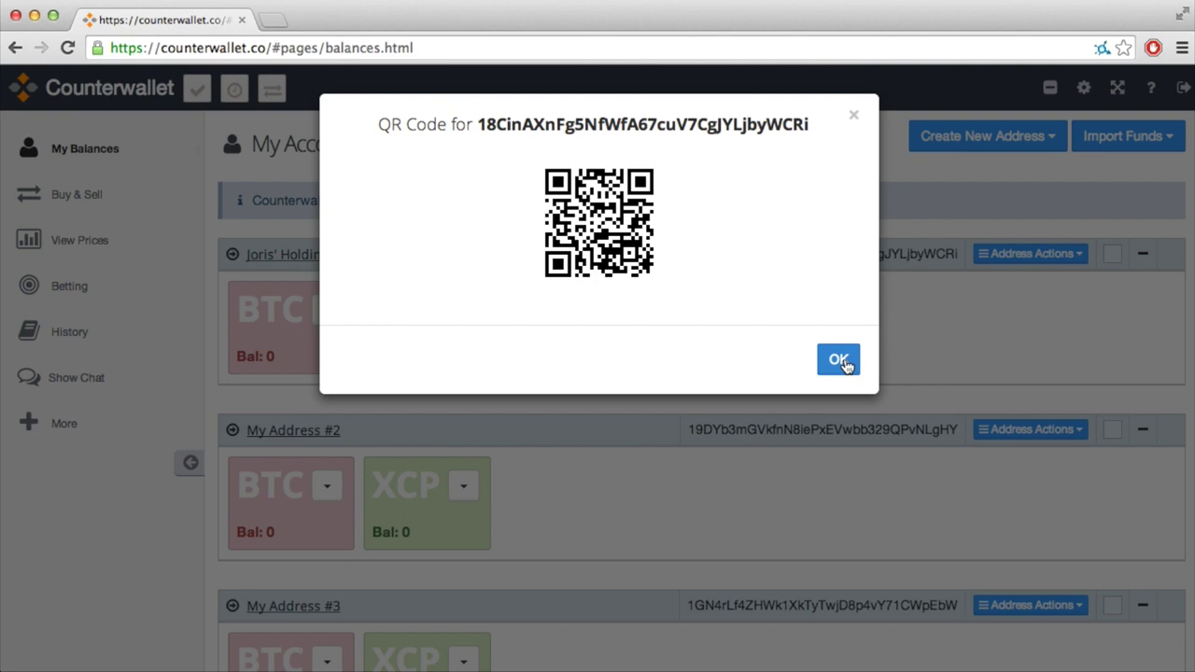
pyautogui.click(838, 360)
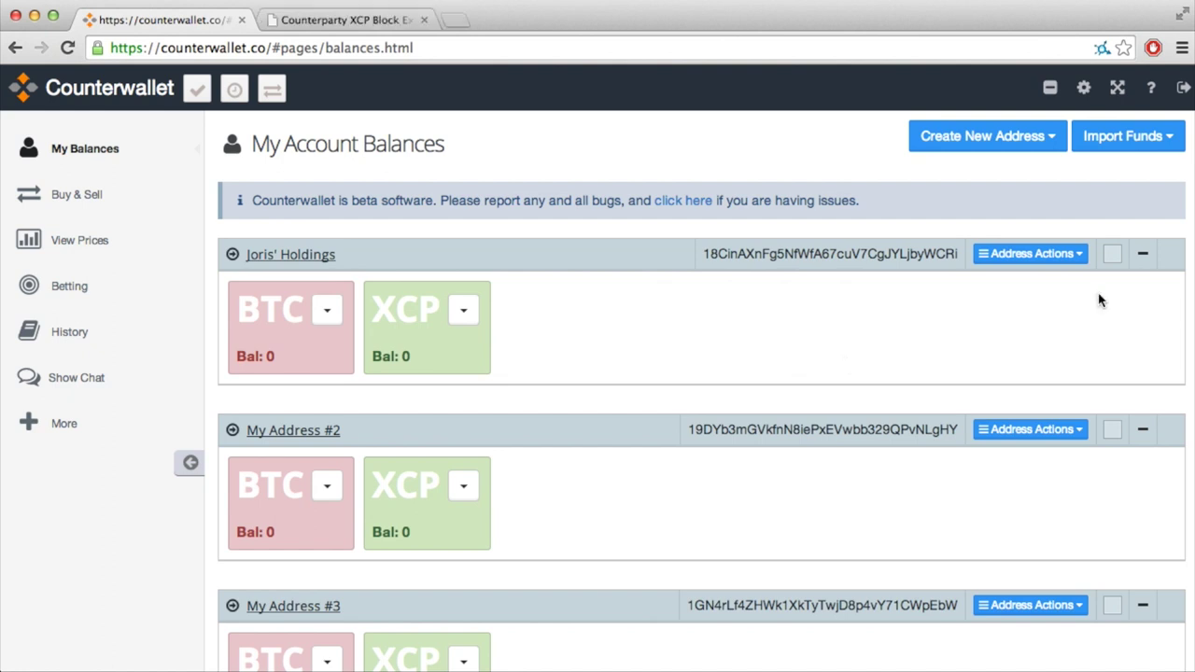
pyautogui.click(1077, 256)
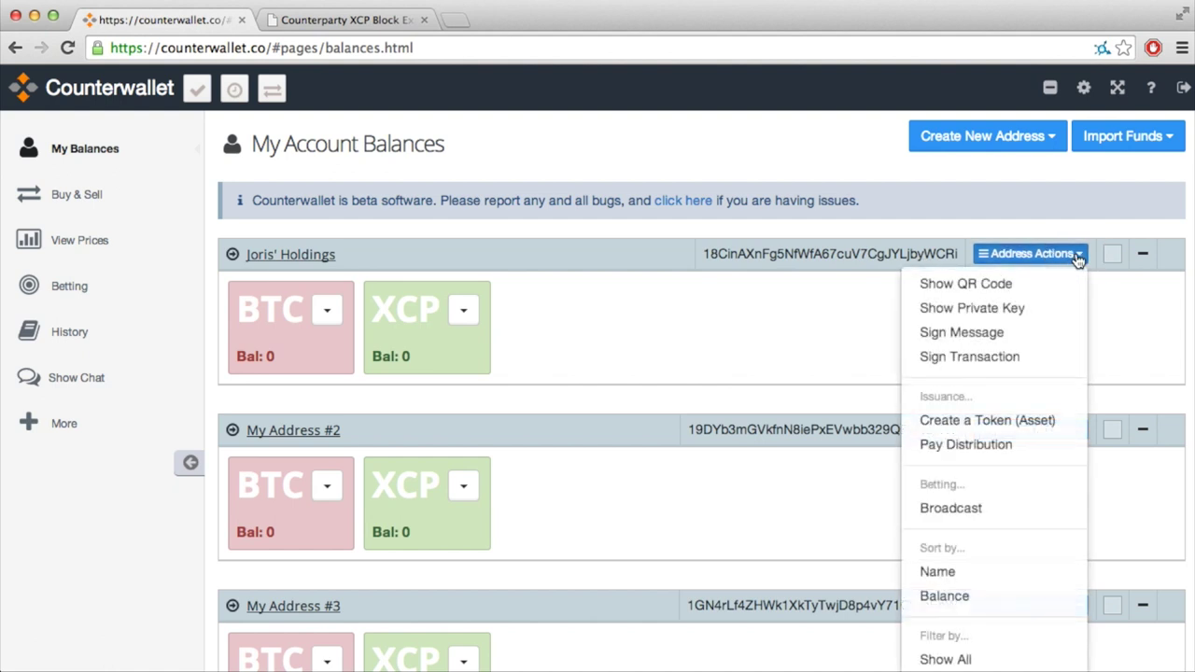
pyautogui.click(1076, 256)
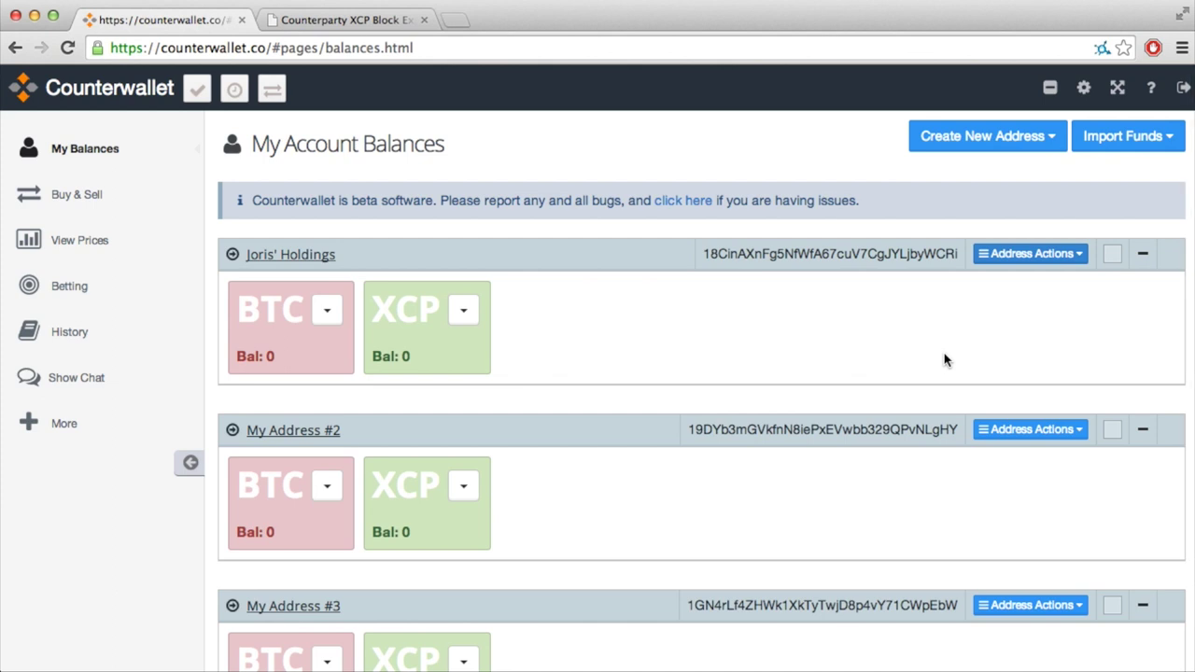
# Step: Confirm on blockchain.info that the first address received 0.02339509 BTC, then return to the wallet
pyautogui.click(886, 254)
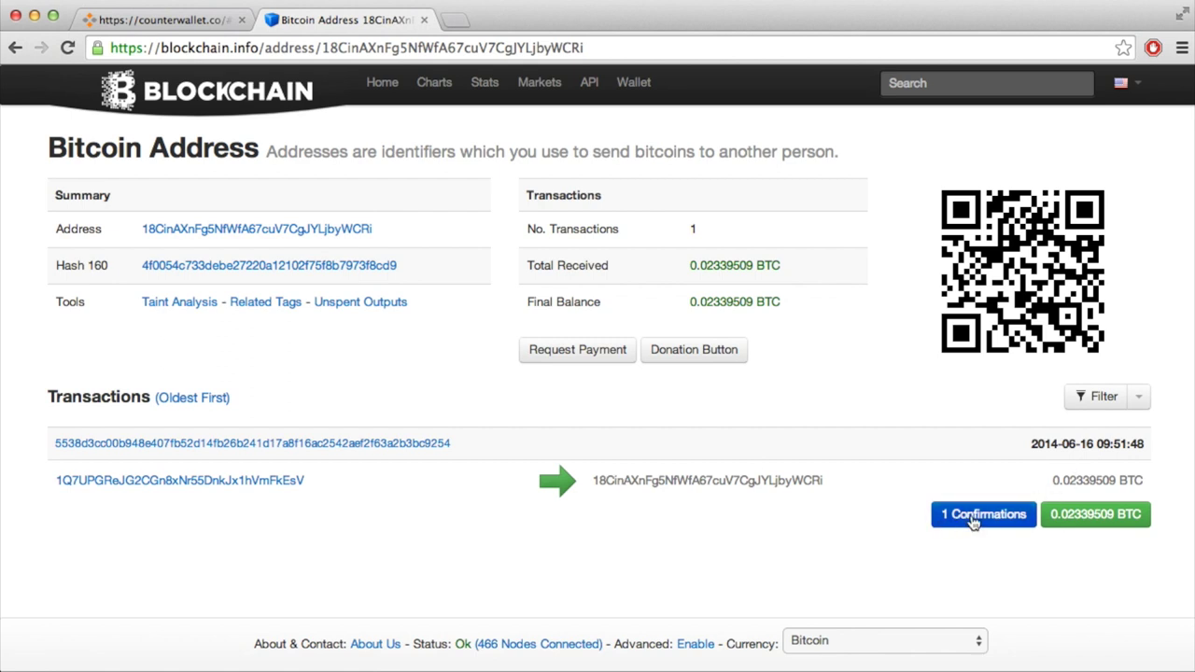
pyautogui.click(215, 20)
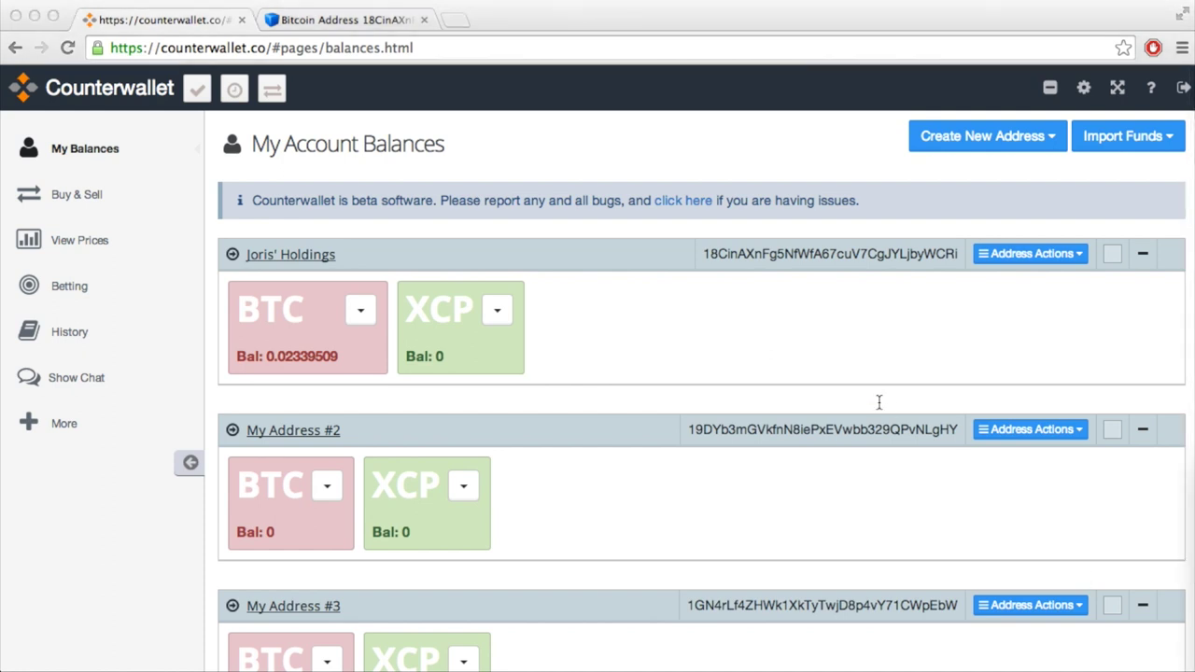
pyautogui.click(837, 339)
pyautogui.hotkey('ctrl', 't')
pyautogui.write('www.vennd.io/')
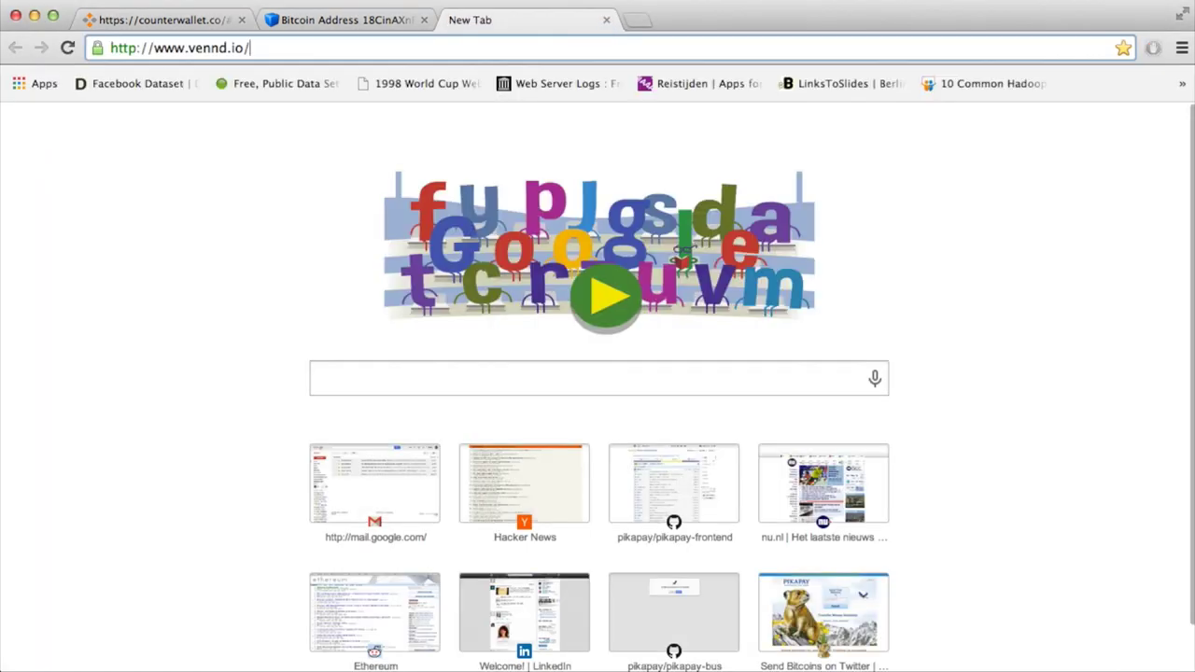
pyautogui.press('Return')
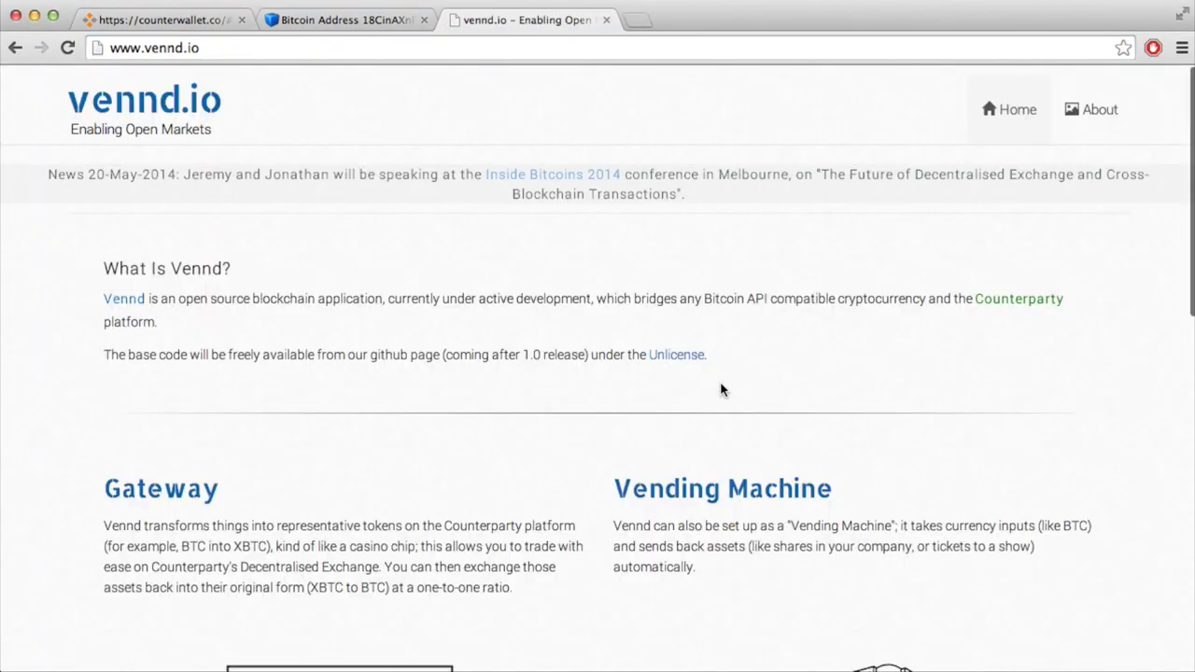
# Step: Read vennd.io's overview, Gateway, Vending Machine and Features sections, then return to Counterwallet
pyautogui.scroll(-5, 720, 386)
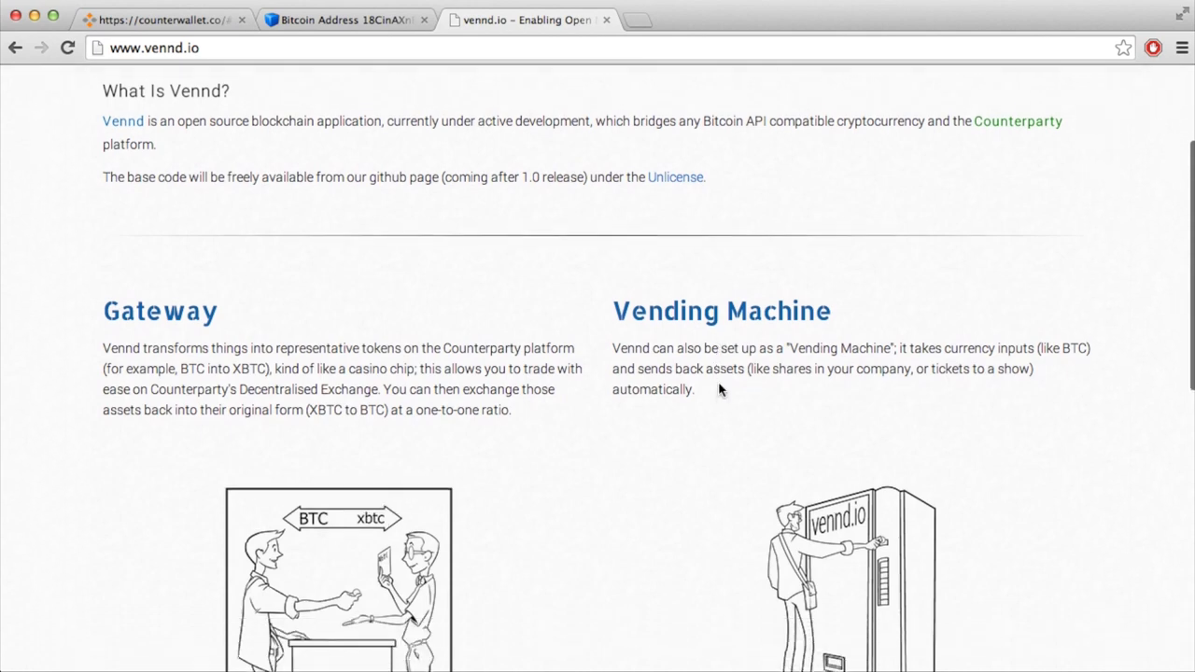
pyautogui.scroll(-2, 720, 391)
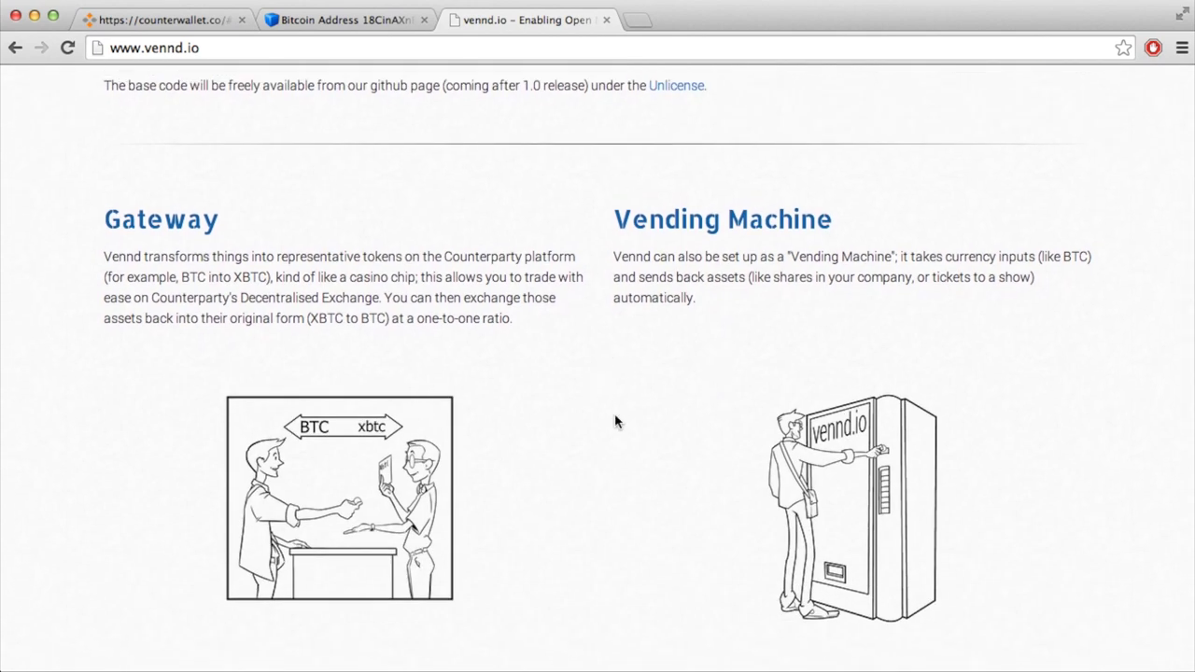
pyautogui.scroll(-5, 614, 422)
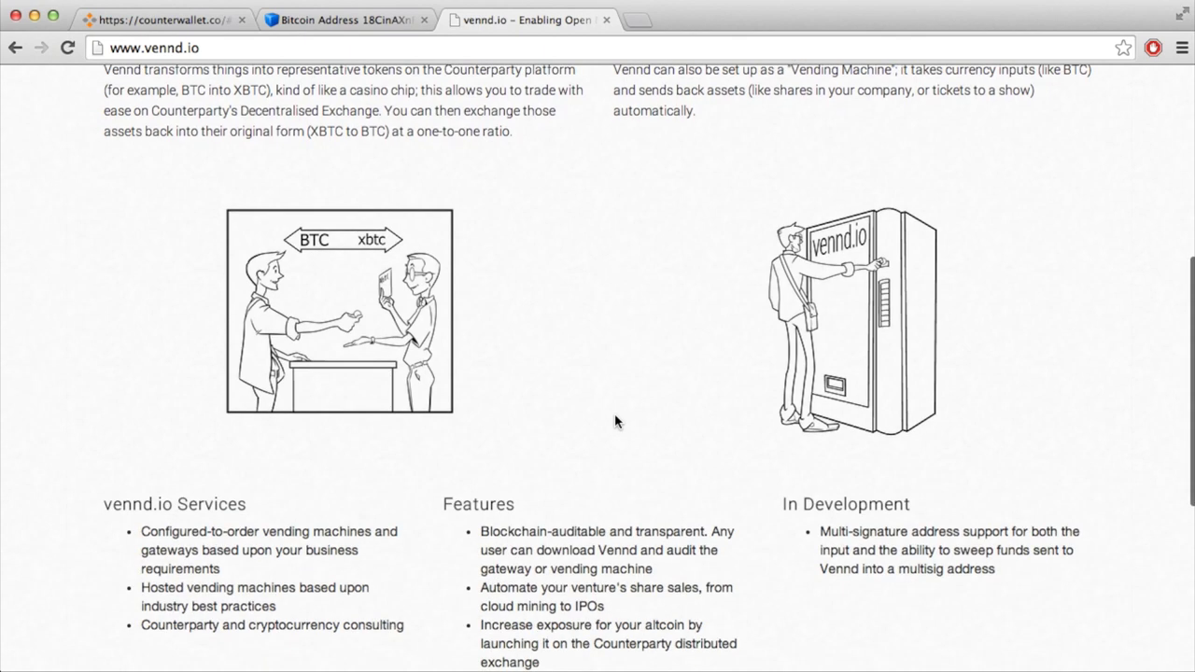
pyautogui.scroll(-3, 614, 422)
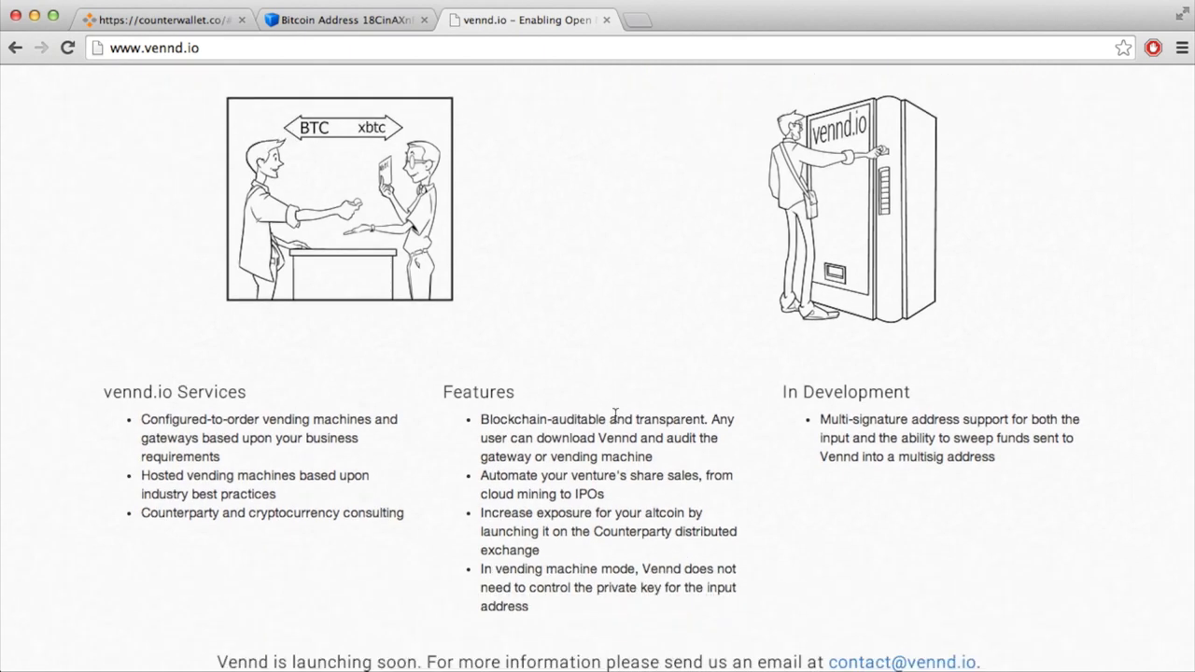
pyautogui.scroll(15, 614, 414)
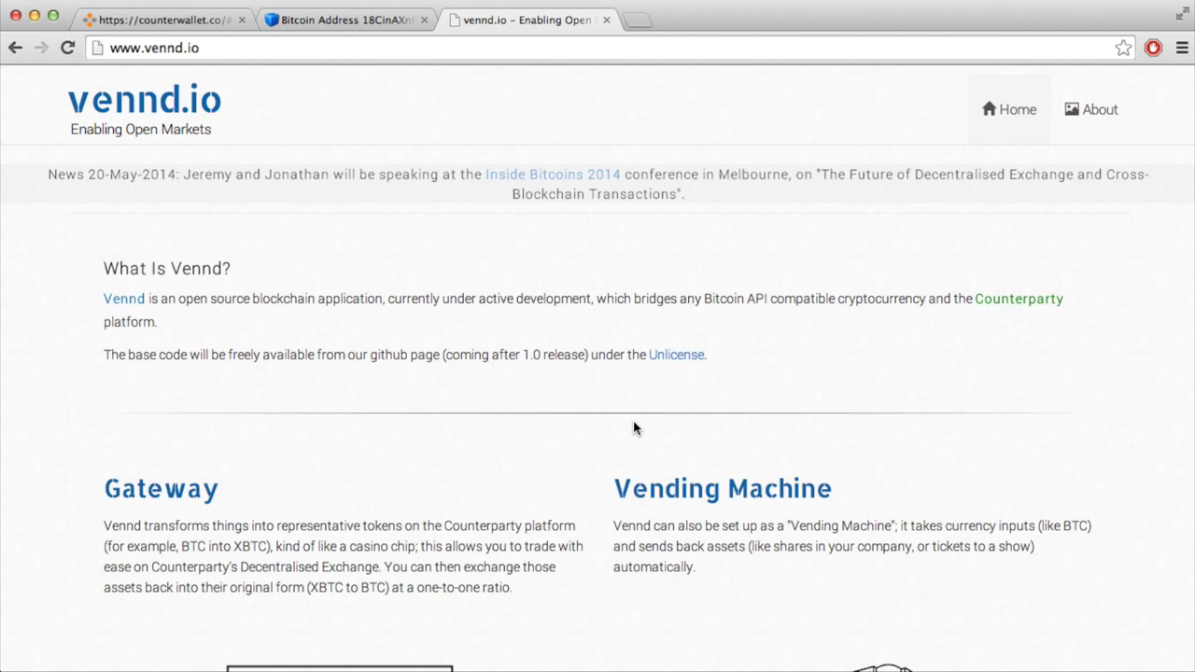
pyautogui.scroll(-5, 634, 423)
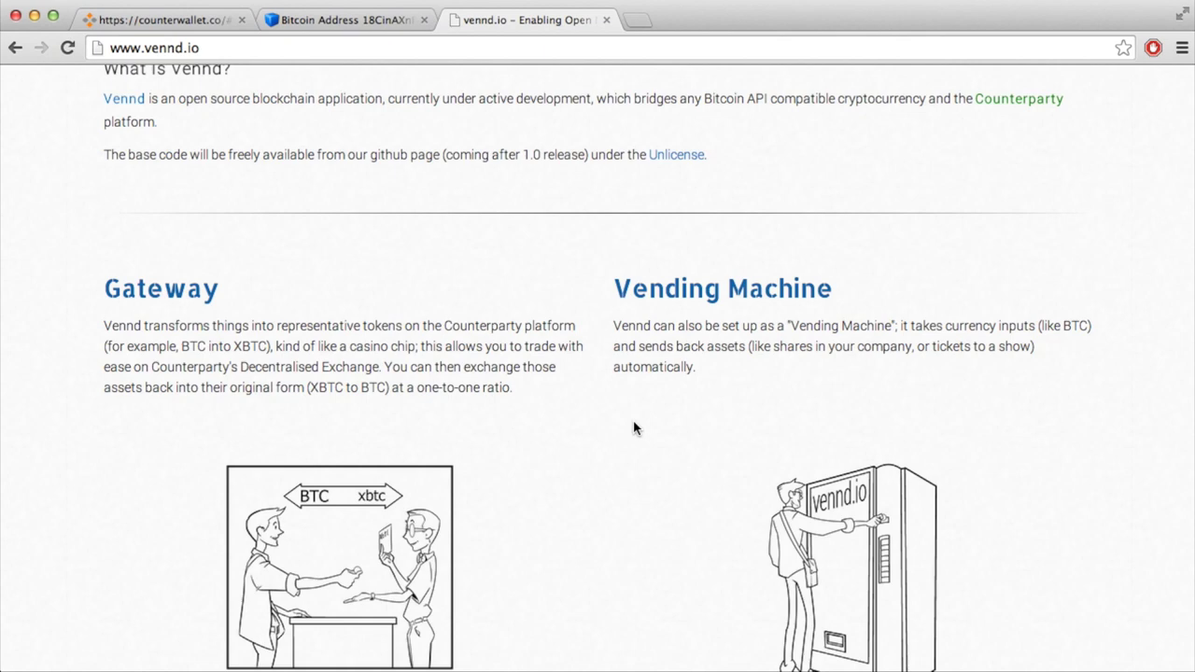
pyautogui.scroll(-6, 634, 426)
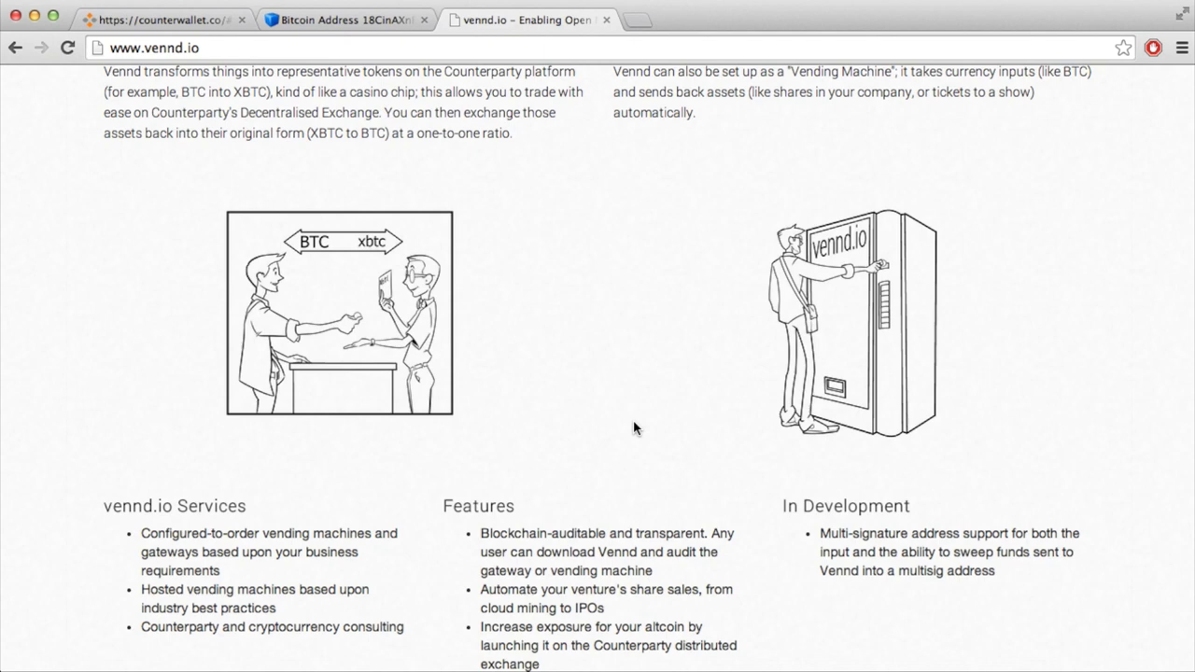
pyautogui.scroll(-1, 633, 428)
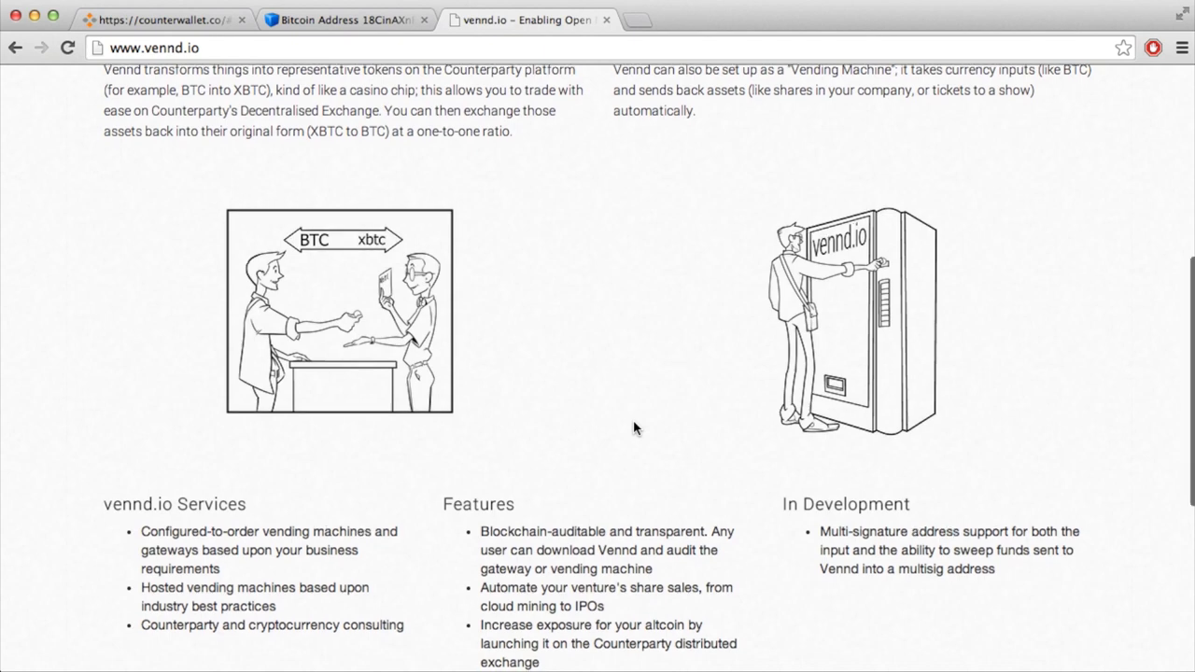
pyautogui.scroll(-3, 633, 429)
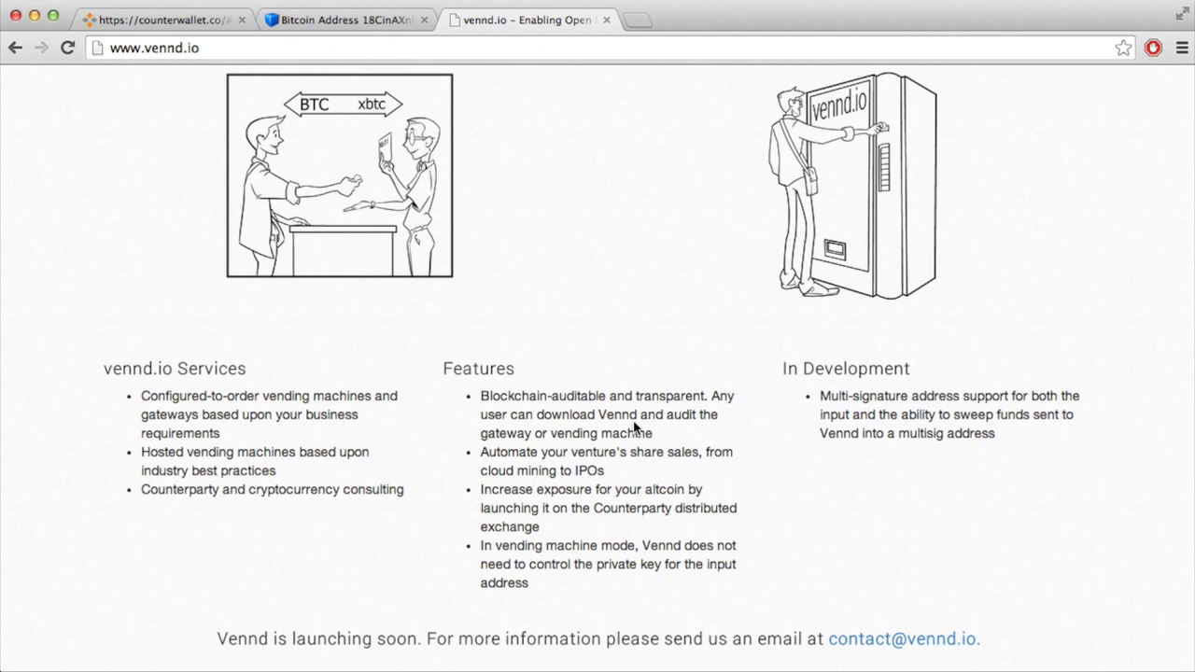
pyautogui.scroll(-3, 633, 426)
pyautogui.scroll(-3, 633, 428)
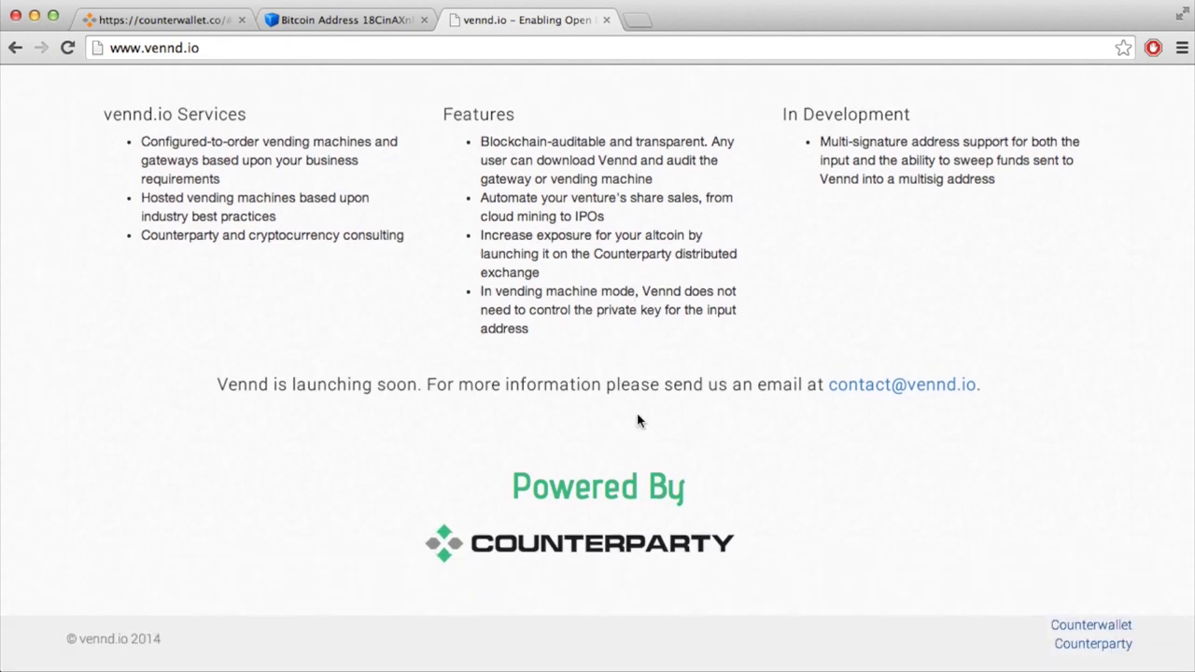
pyautogui.scroll(15, 700, 213)
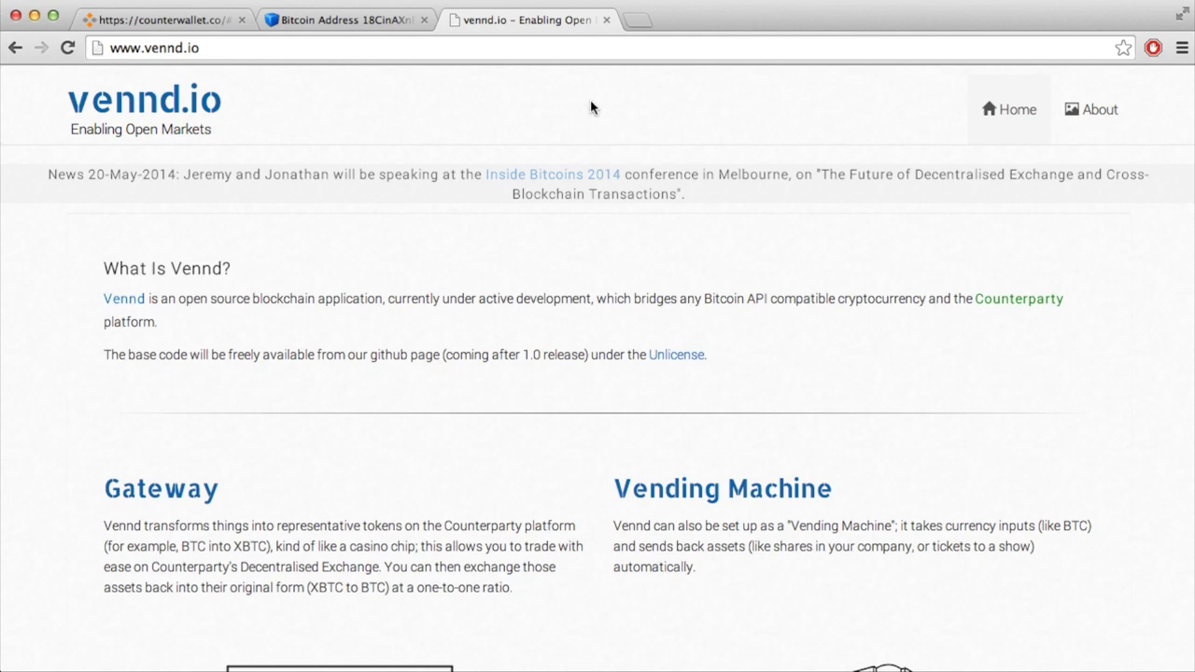
pyautogui.click(198, 26)
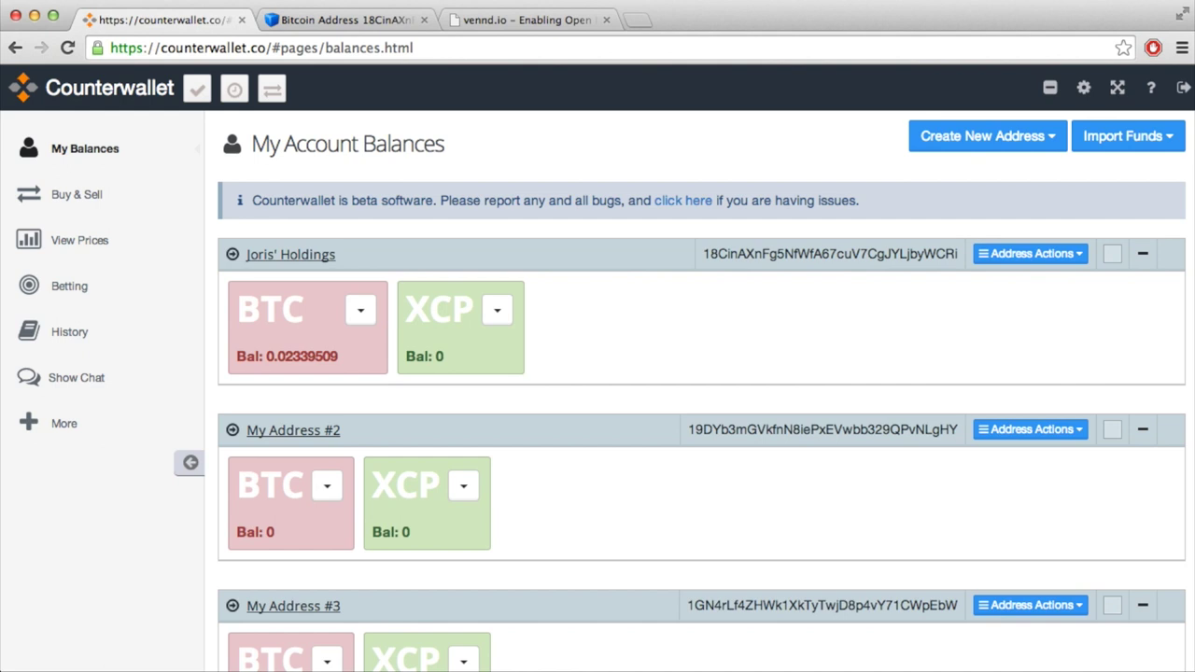
# Step: Send the maximum 0.02319509 BTC from the Holdings address to the pasted recipient address
pyautogui.click(364, 313)
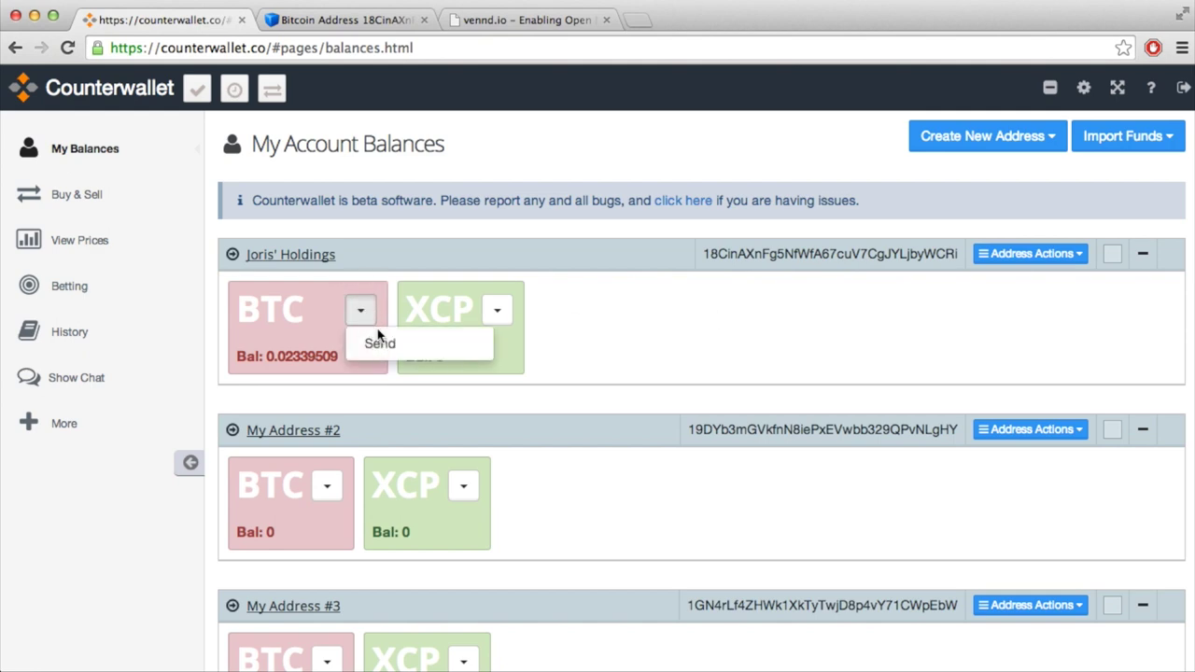
pyautogui.click(379, 341)
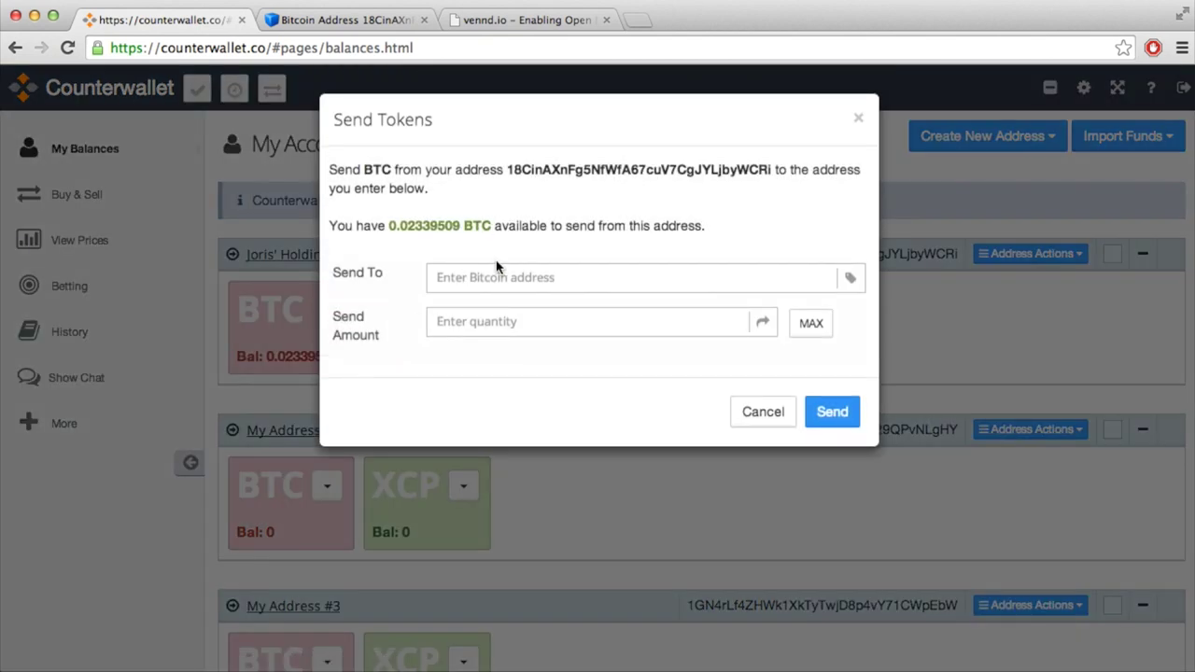
pyautogui.click(500, 276)
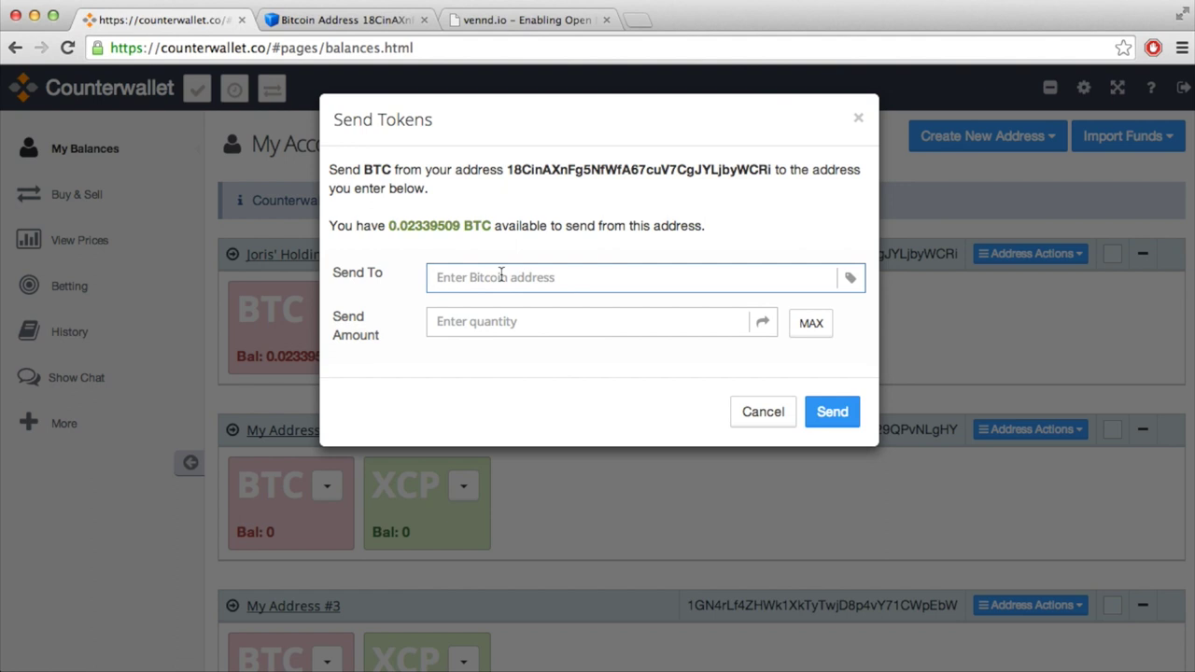
pyautogui.click(500, 276)
pyautogui.write('12GZL7shupvmHapCmhw81GDa5GmaTqaZdk')
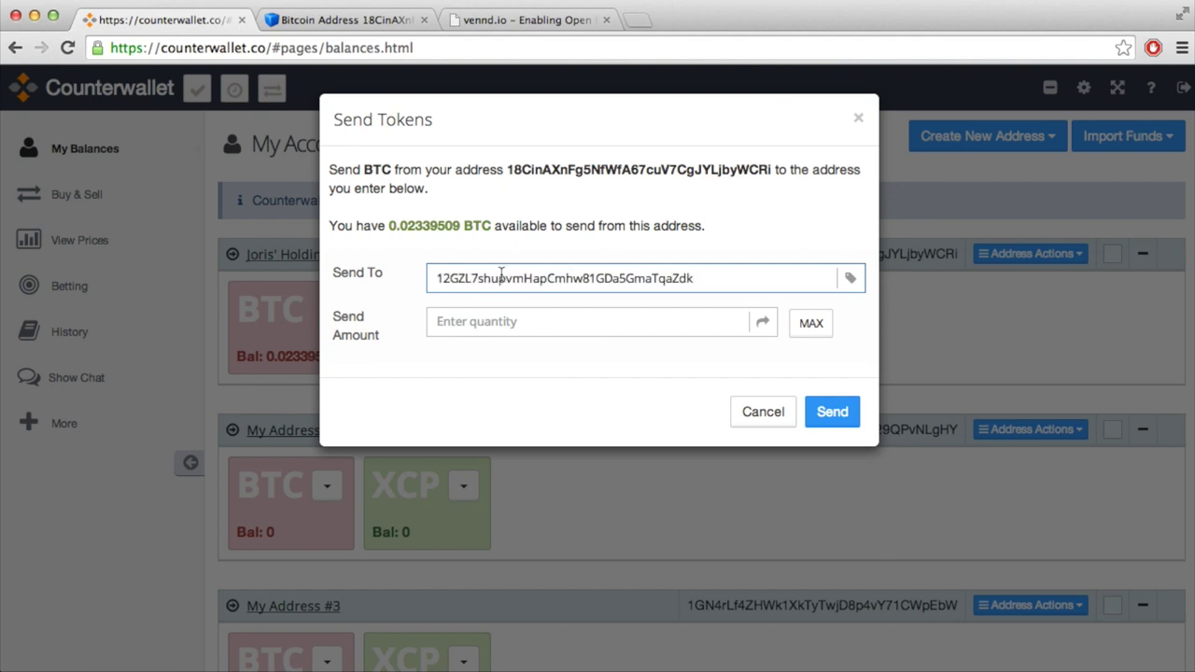
pyautogui.click(511, 323)
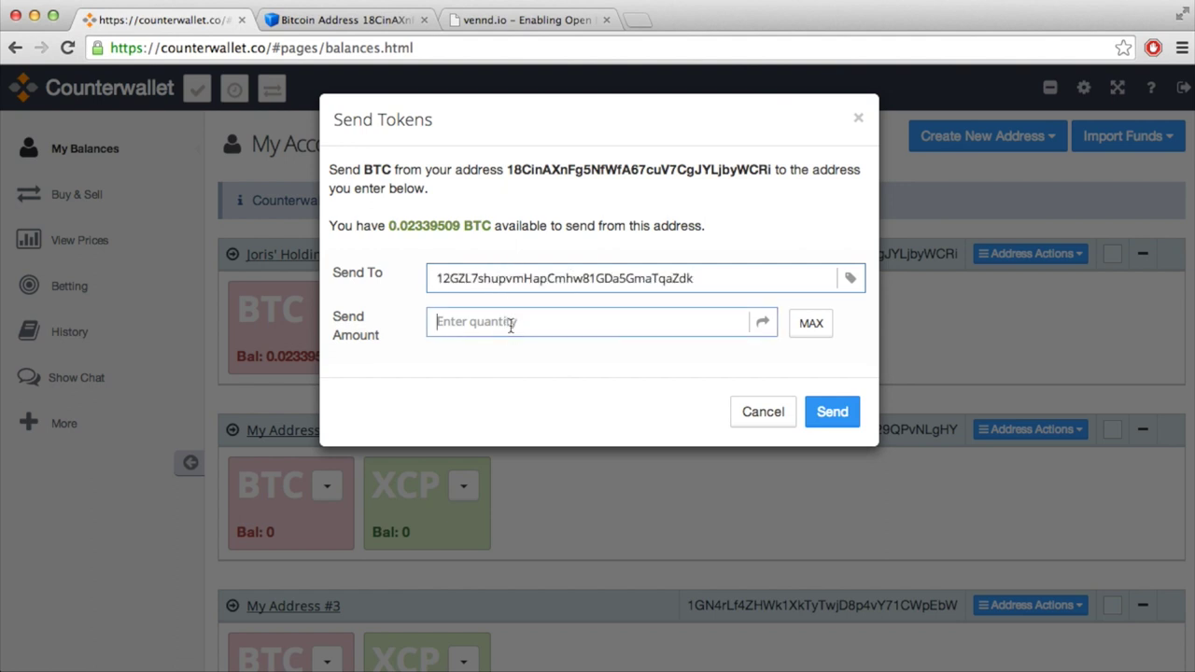
pyautogui.click(814, 332)
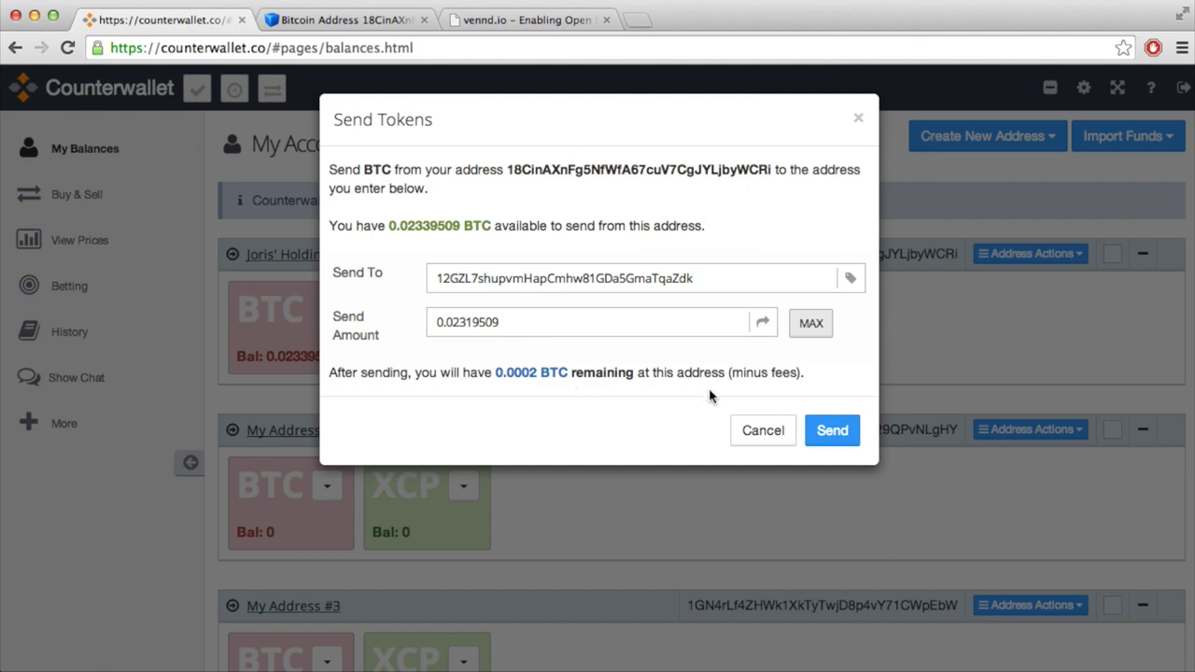
pyautogui.click(825, 430)
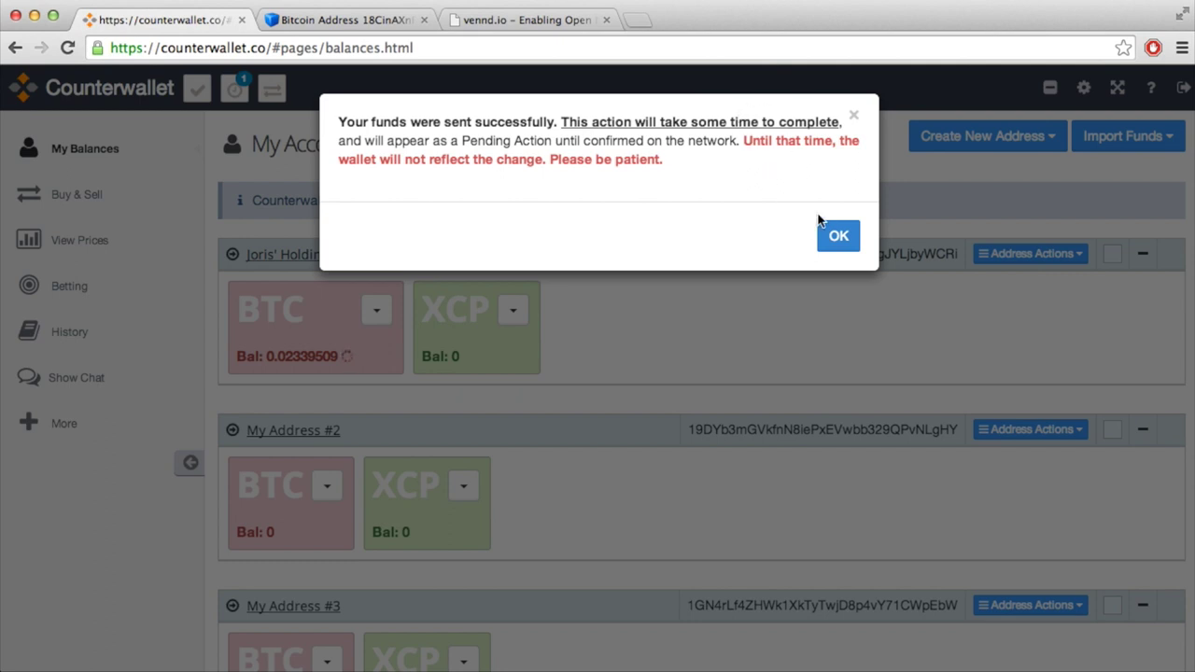
pyautogui.click(837, 235)
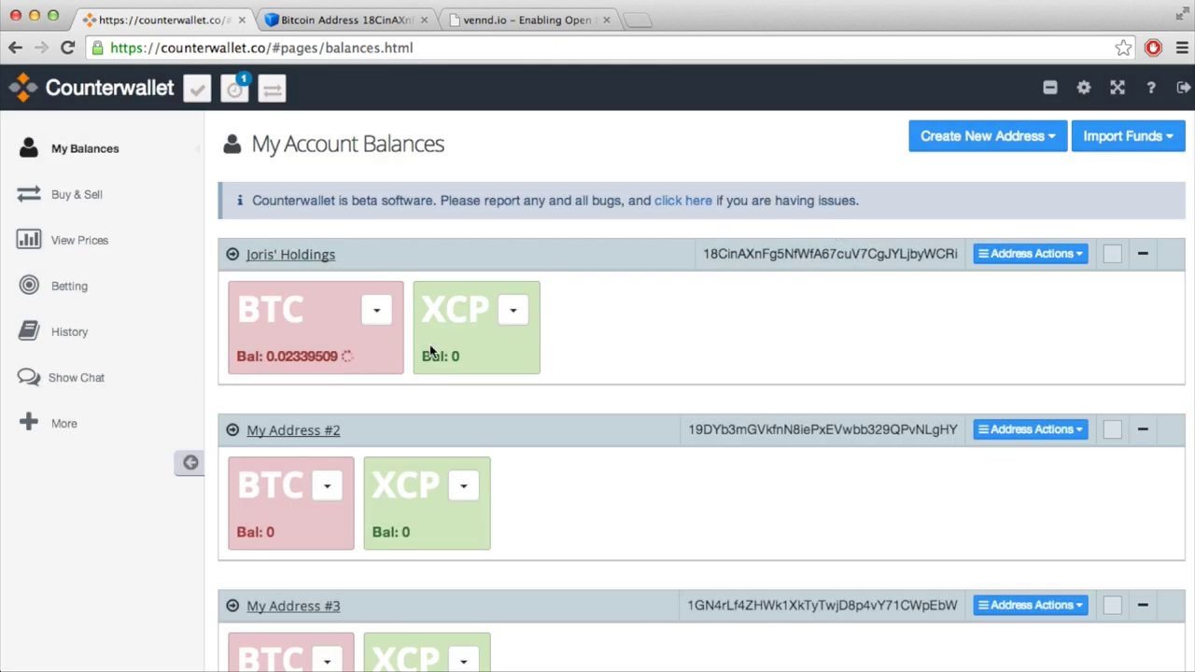
# Step: Show the Main wallet's balances: BTC, 3 XCP, 155 SICC, SWARM and SWARMAGENT
pyautogui.moveTo(346, 357)
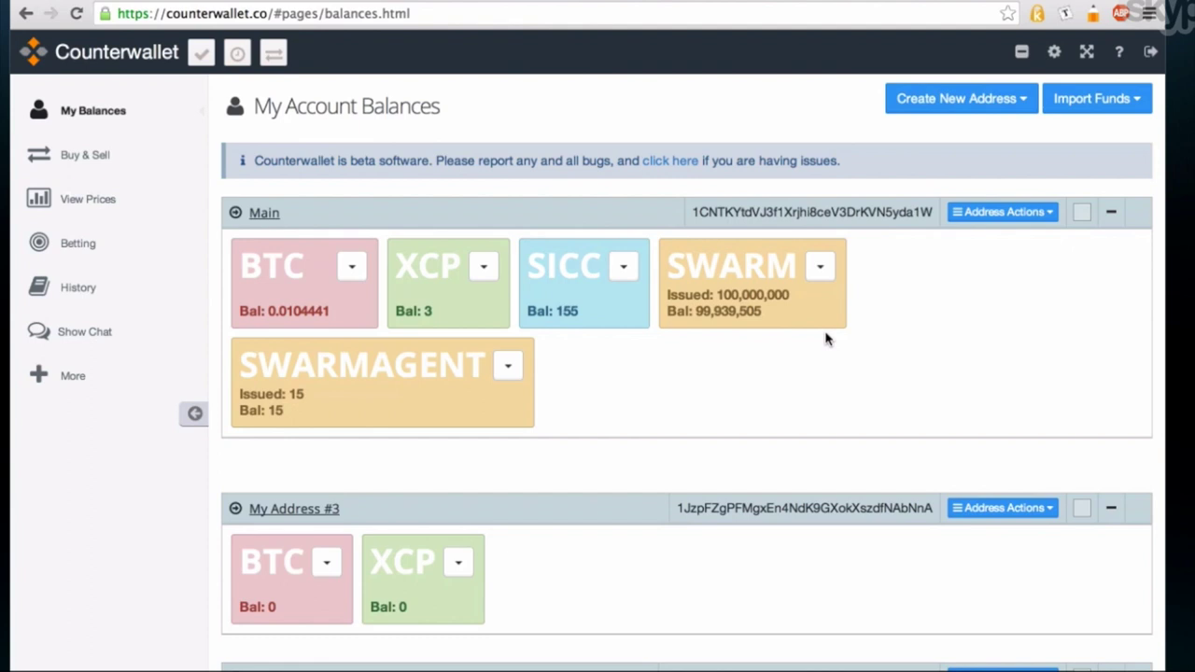
pyautogui.click(816, 267)
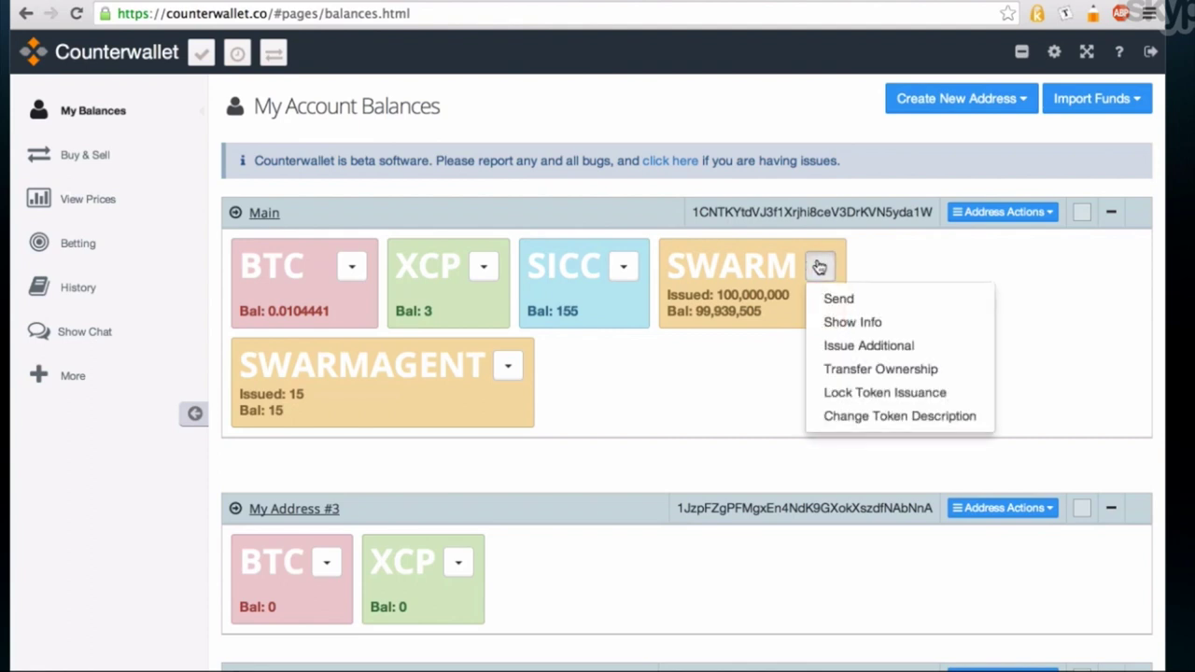
pyautogui.click(870, 242)
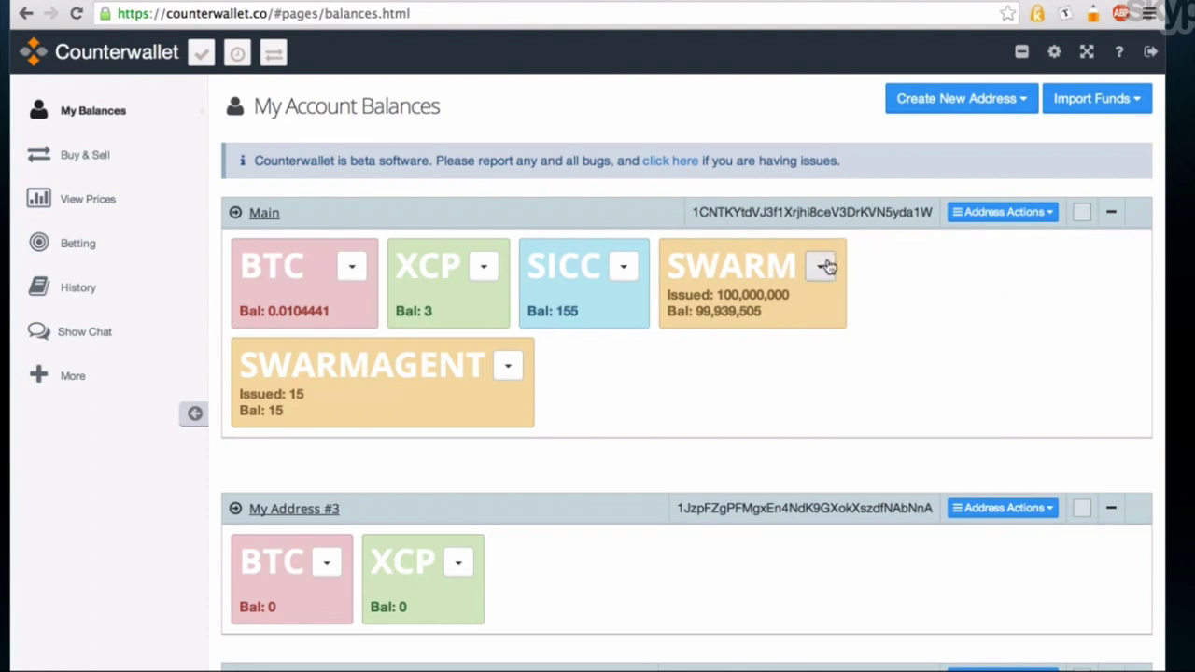
pyautogui.click(825, 267)
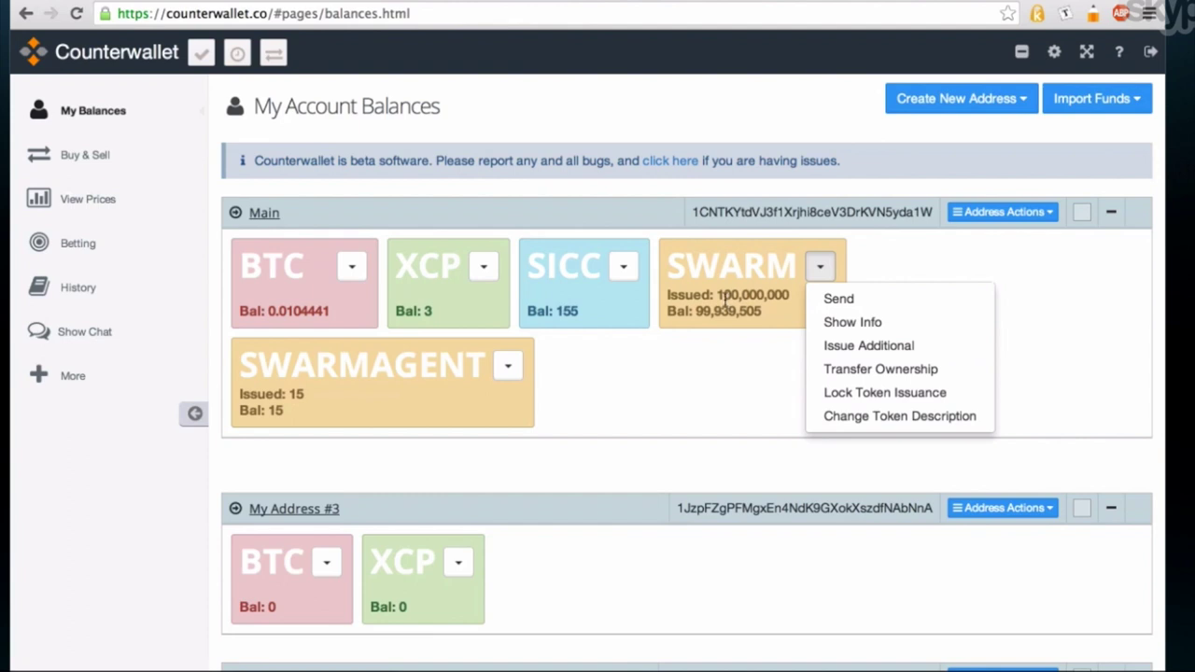
pyautogui.moveTo(738, 297); pyautogui.dragTo(814, 286)
pyautogui.click(820, 267)
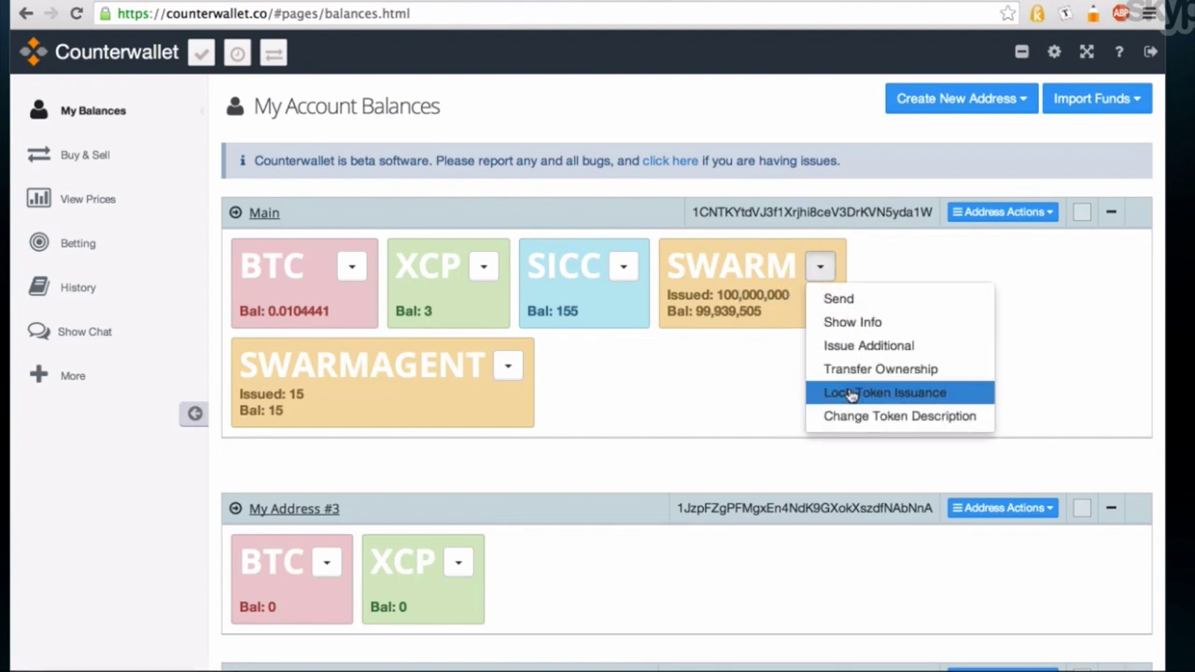
pyautogui.click(861, 358)
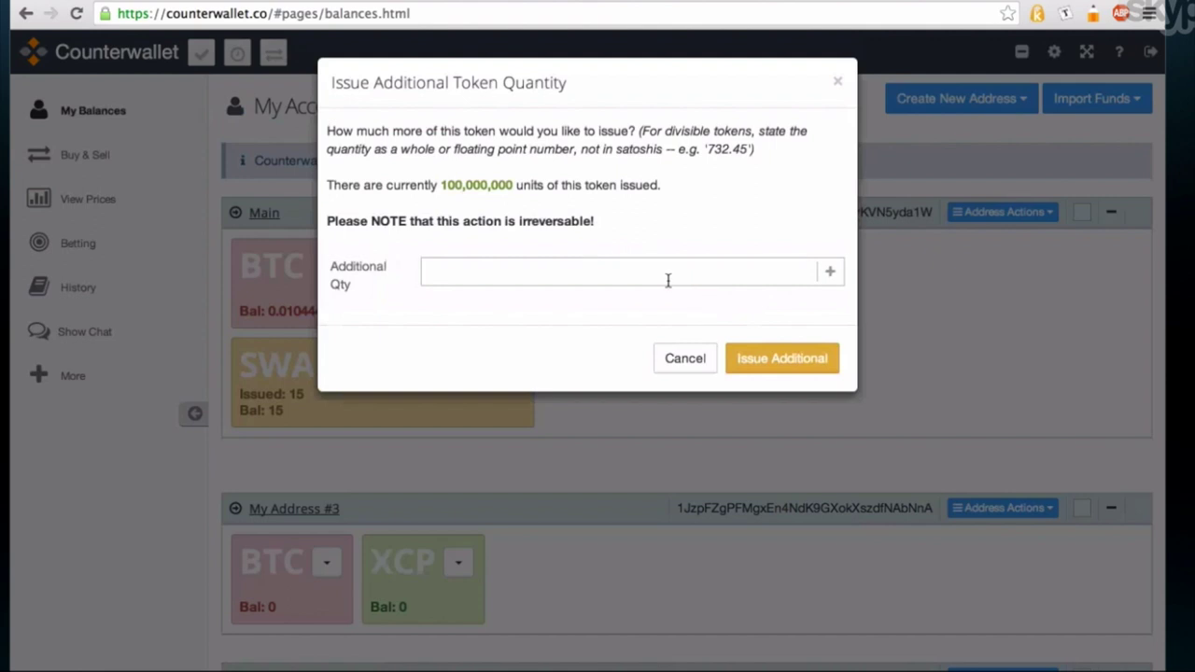
pyautogui.click(605, 266)
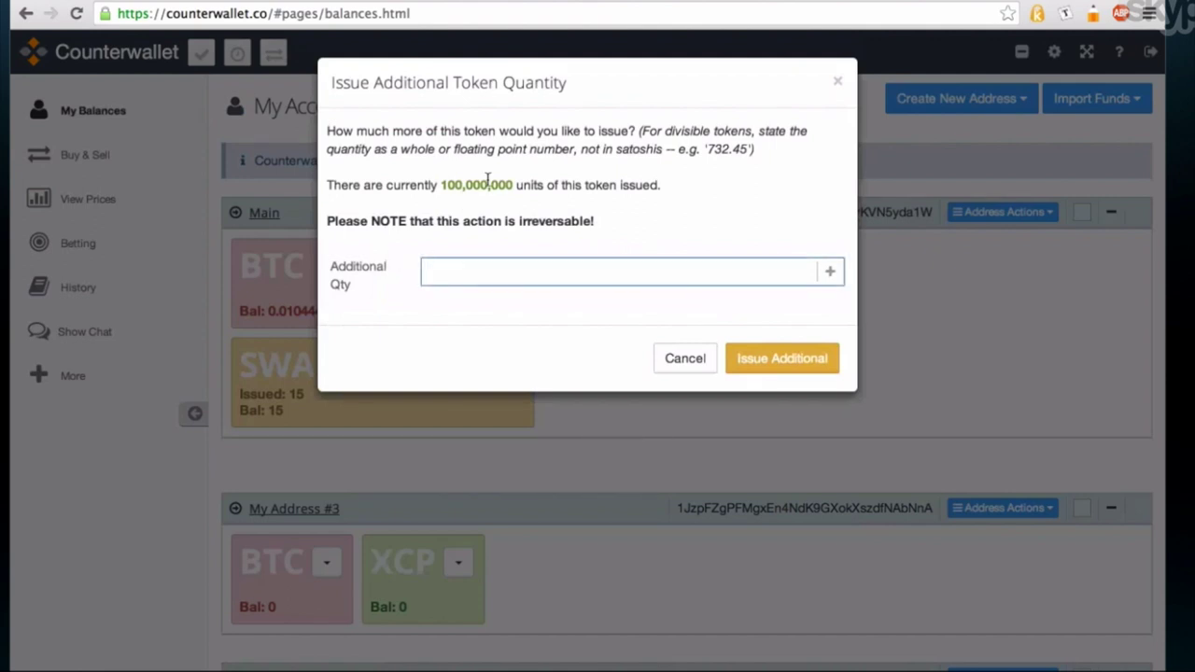
pyautogui.click(679, 362)
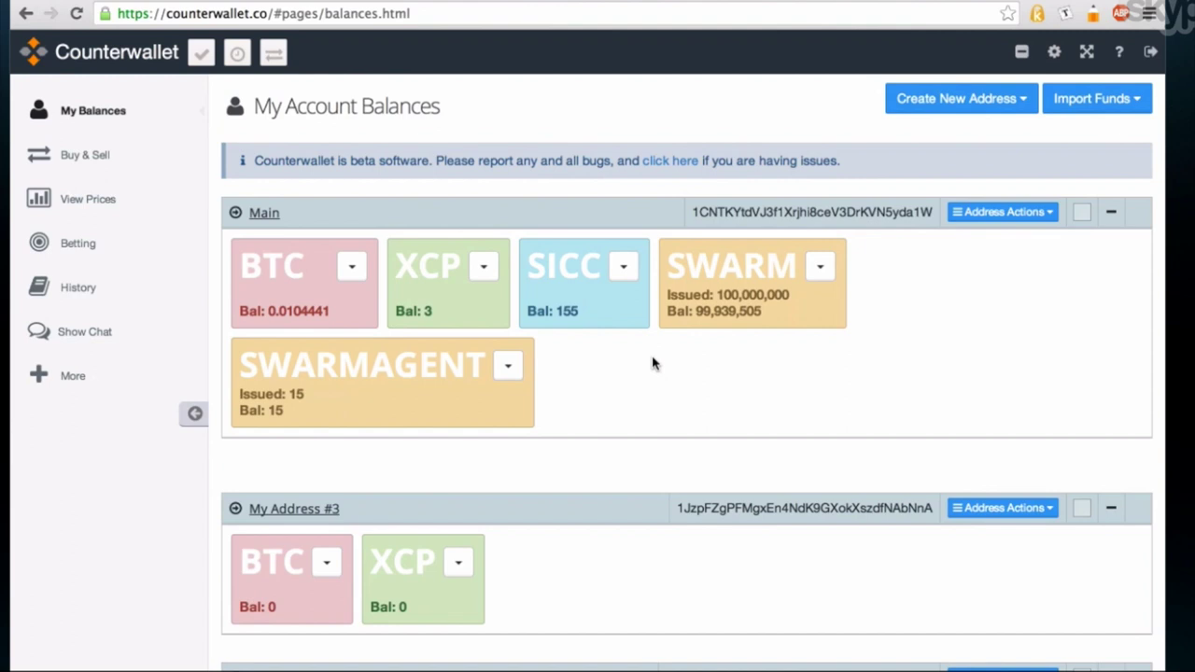
# Step: Inspect the SWARM token's actions list and its 100,000,000 issued amount
pyautogui.click(820, 267)
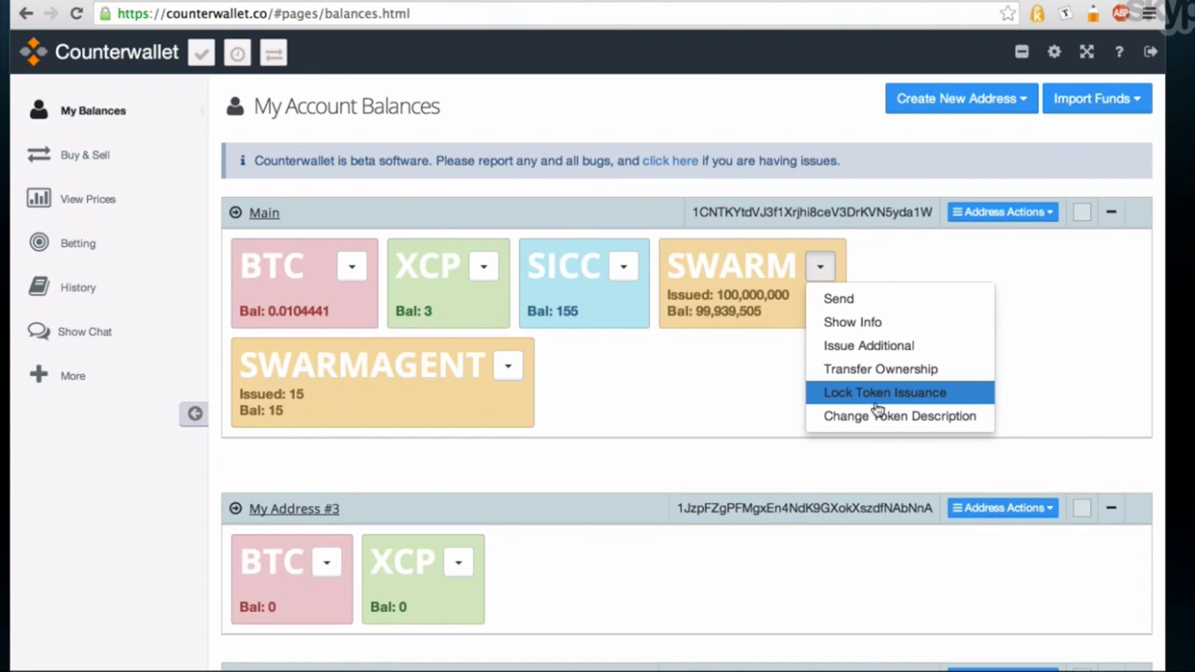
pyautogui.click(768, 315)
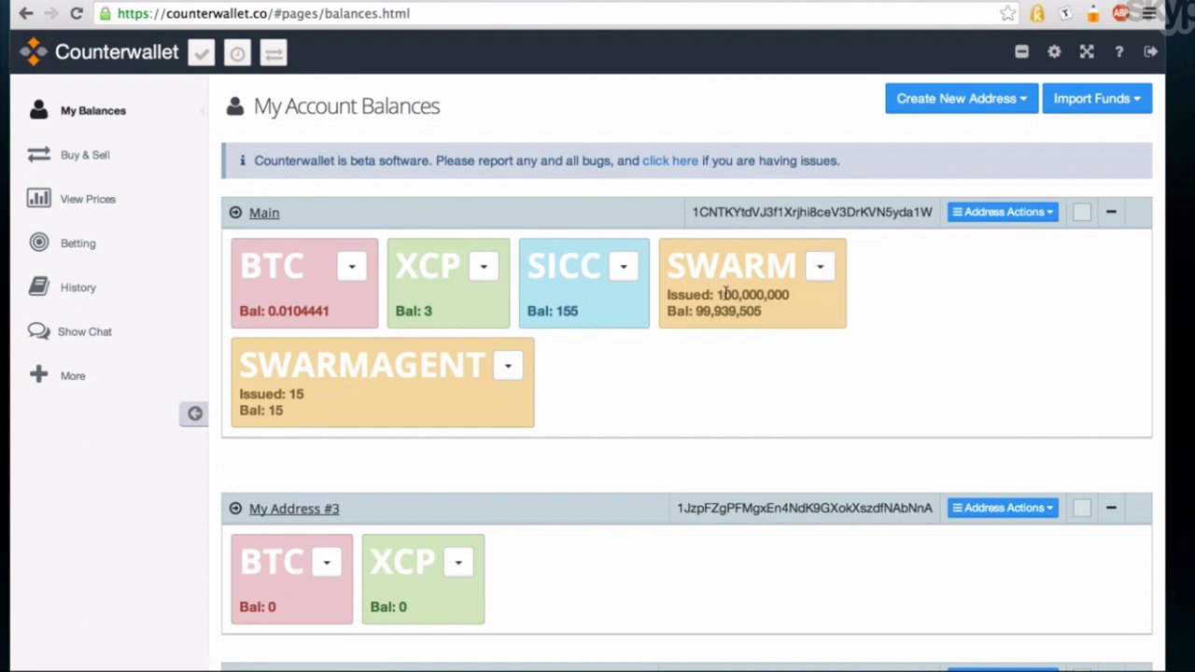
pyautogui.doubleClick(773, 293)
pyautogui.click(820, 267)
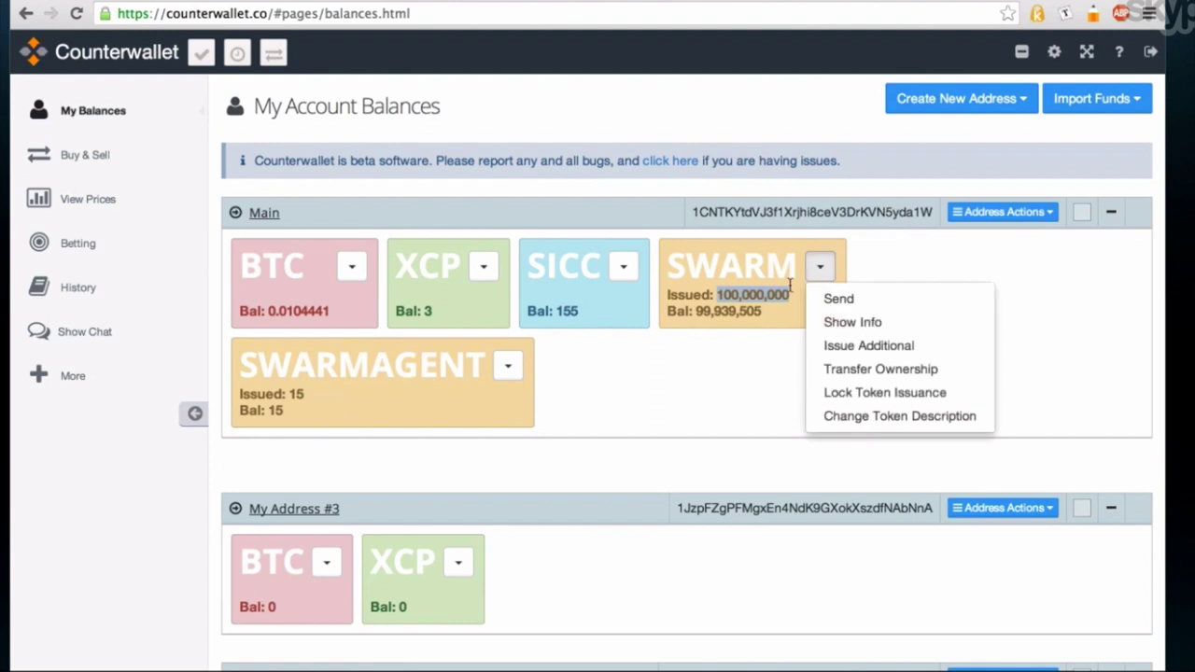
pyautogui.click(761, 308)
# Step: Permanently lock SWARM token issuance and dismiss the token-locked notice
pyautogui.click(820, 267)
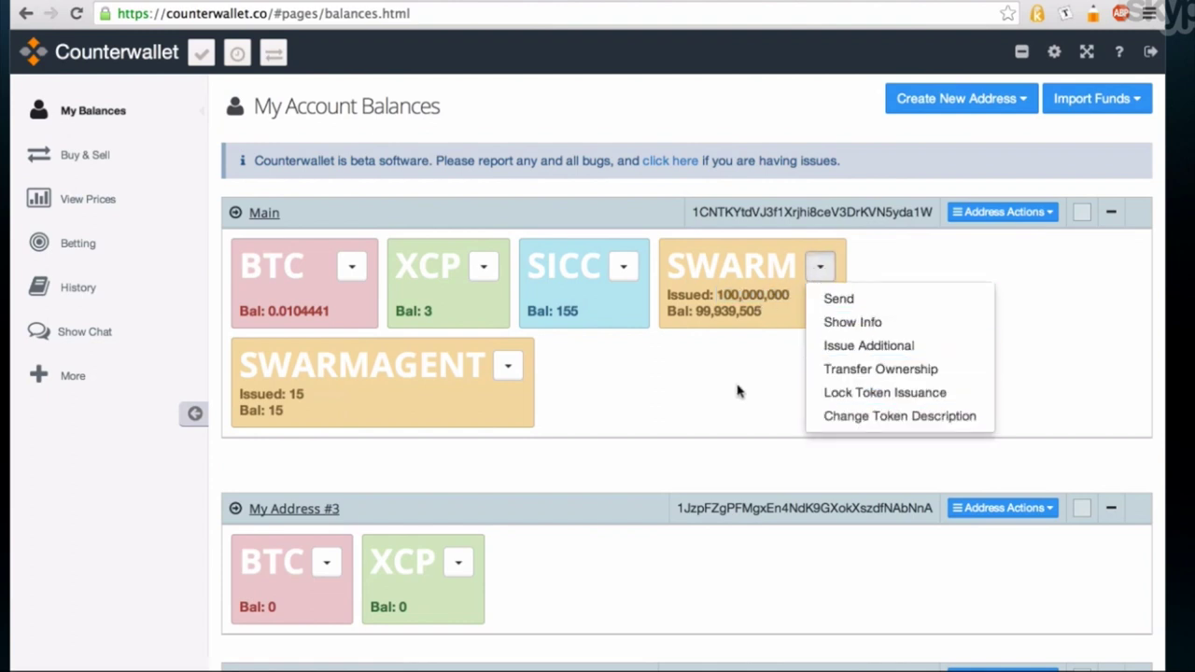
pyautogui.click(829, 393)
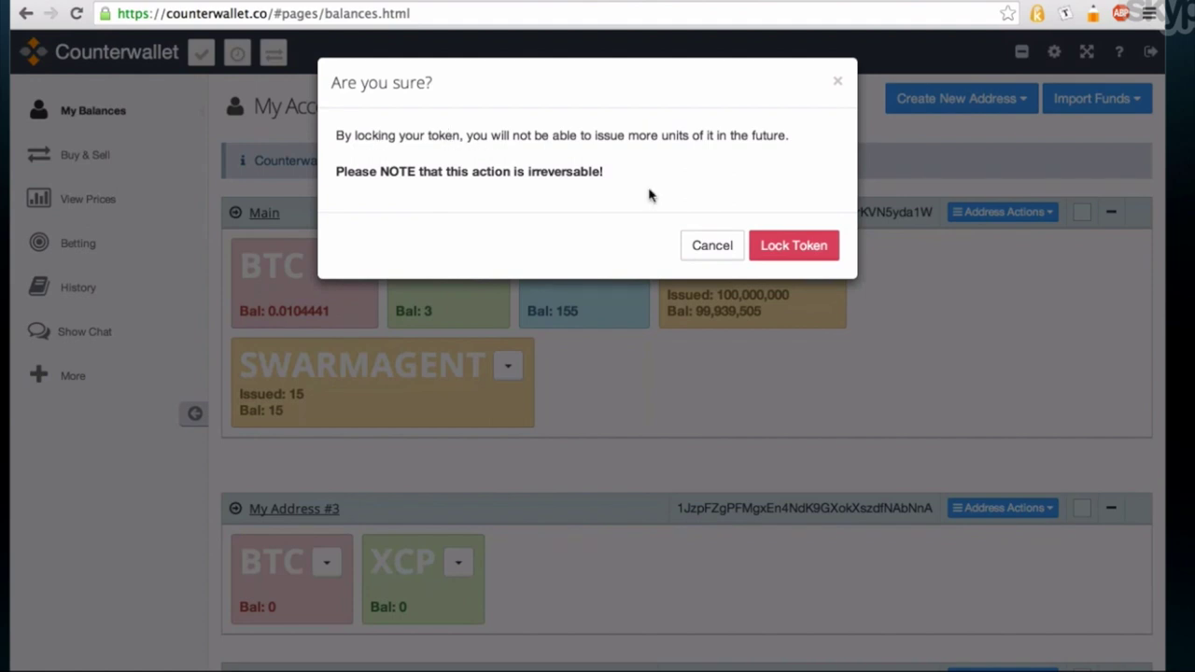
pyautogui.click(796, 254)
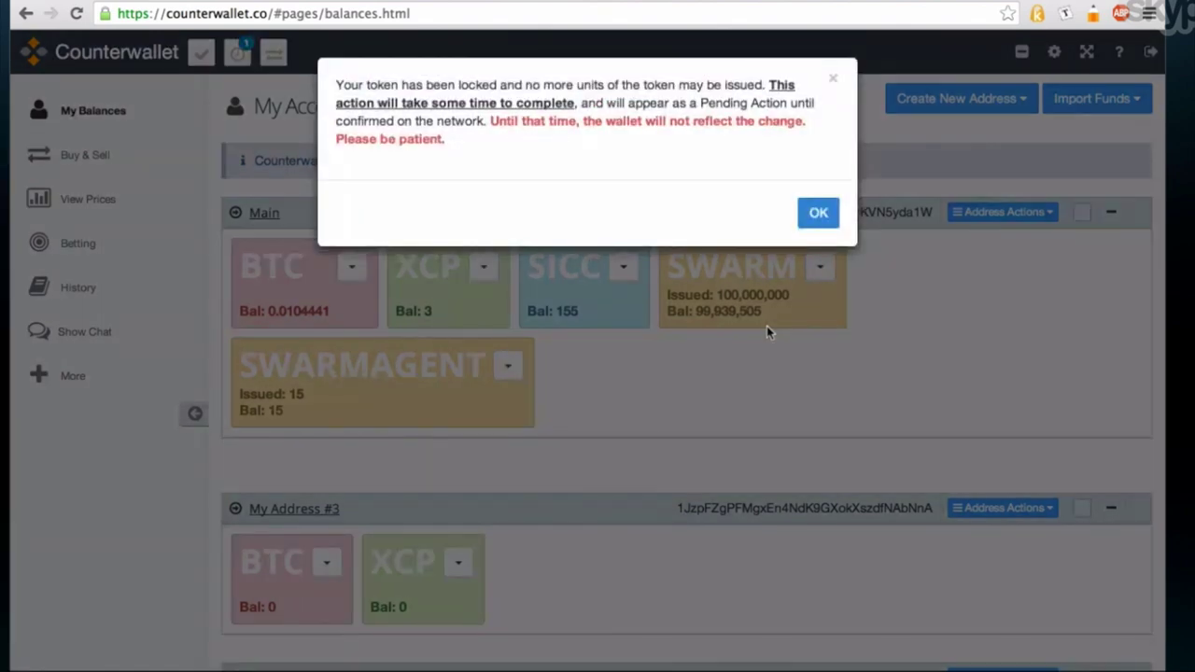
pyautogui.click(817, 223)
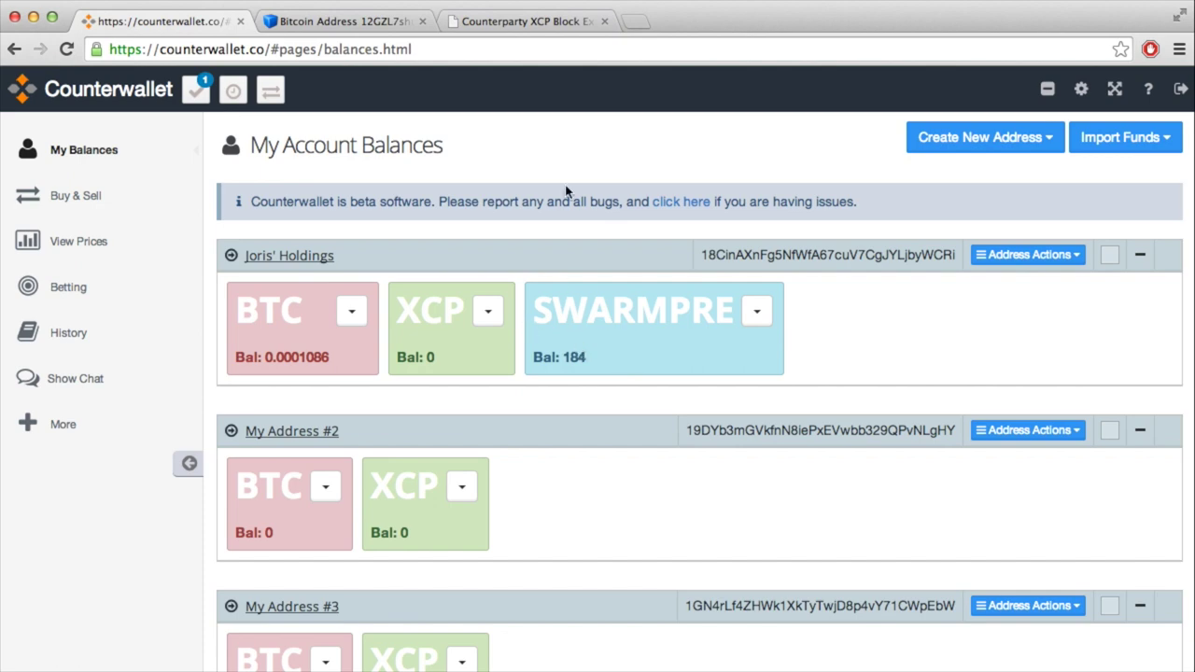
# Step: Highlight the recipient address of the 0.02319509 BTC payment on blockchain.info
pyautogui.click(393, 23)
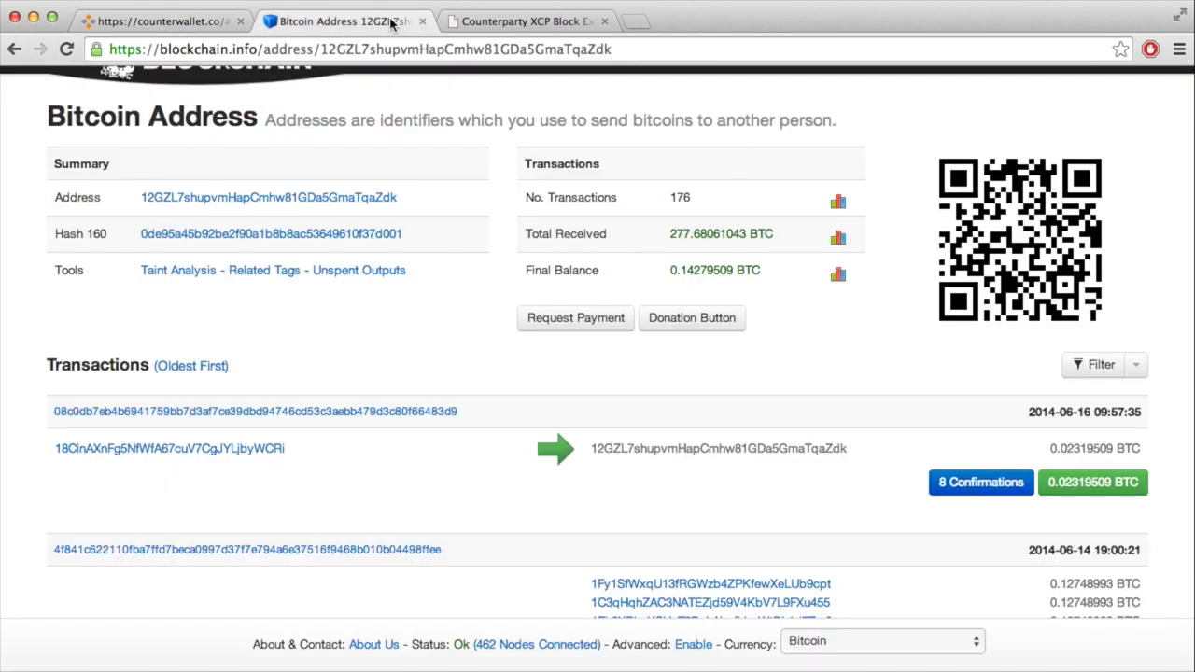
pyautogui.doubleClick(665, 448)
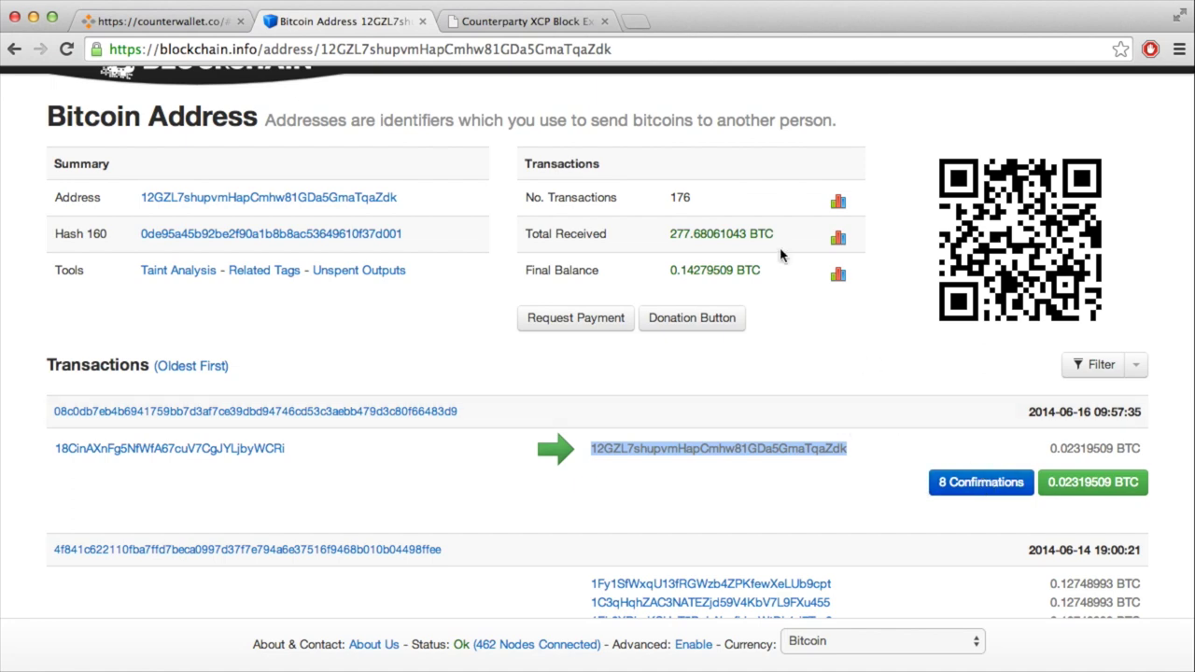
pyautogui.click(566, 29)
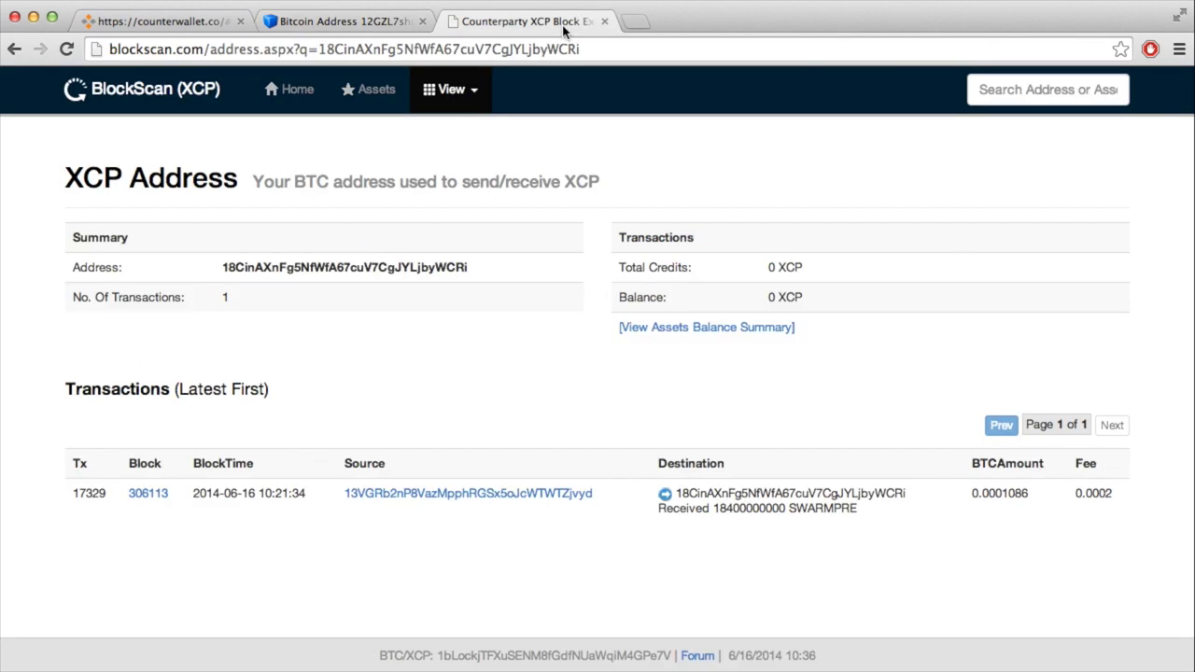
pyautogui.doubleClick(412, 51)
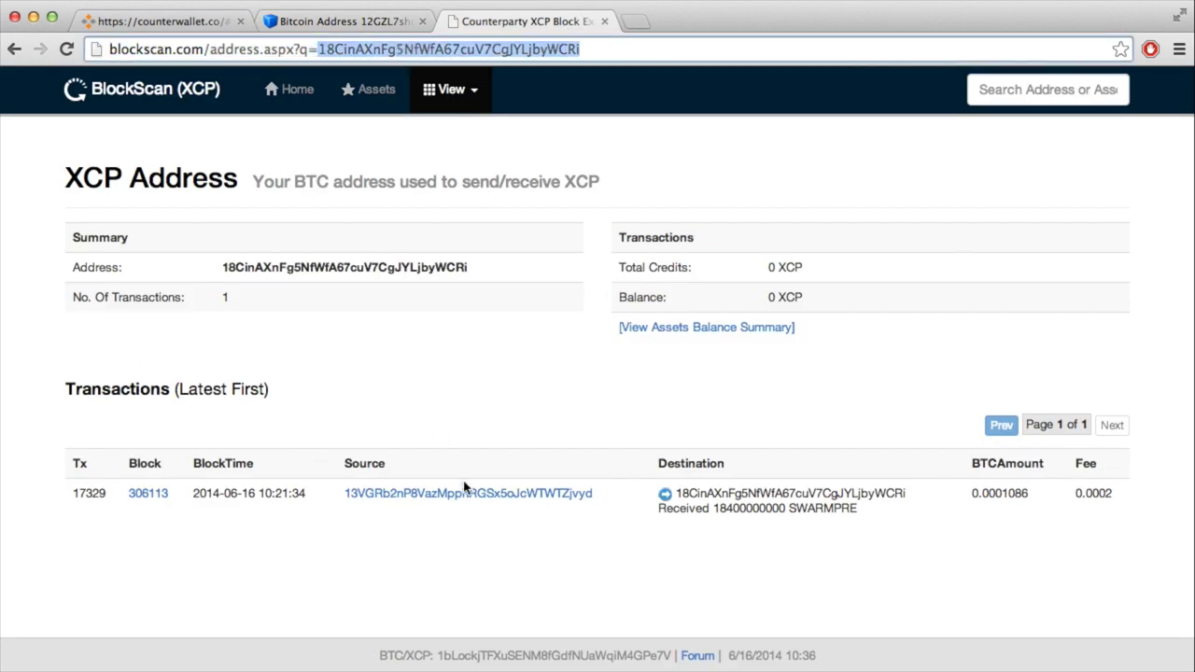
pyautogui.click(711, 511)
pyautogui.doubleClick(712, 510)
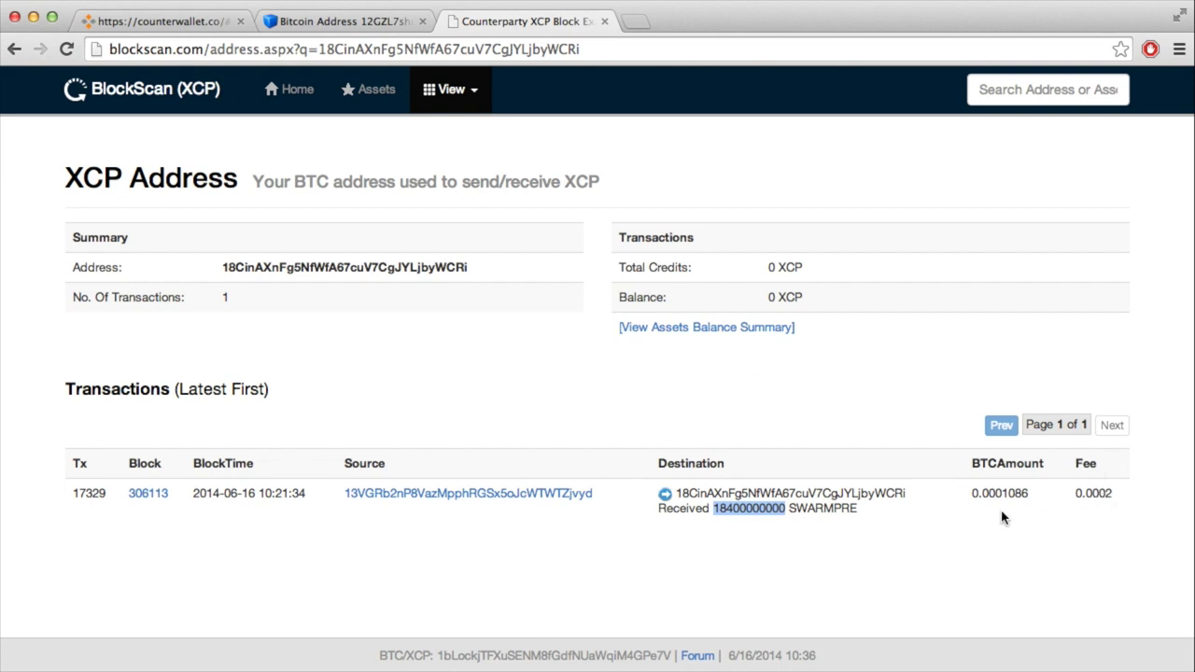
pyautogui.click(364, 23)
pyautogui.click(194, 26)
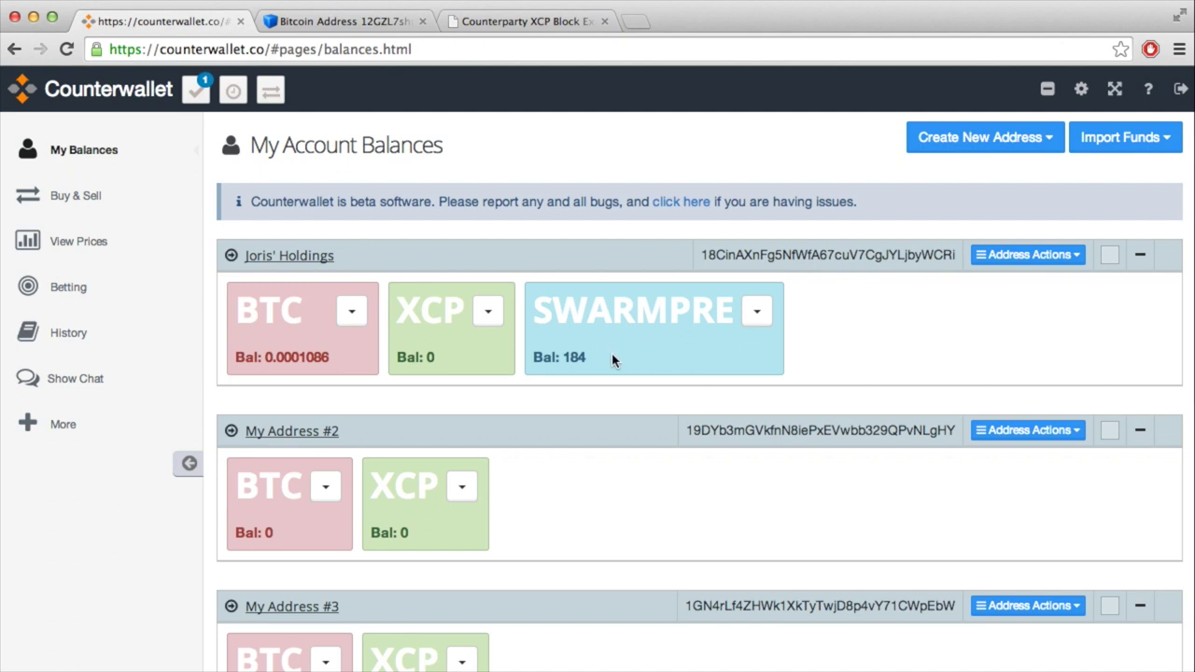
# Step: Highlight the SWARMPRE and BTC asset names in the Counterwallet balances
pyautogui.doubleClick(577, 312)
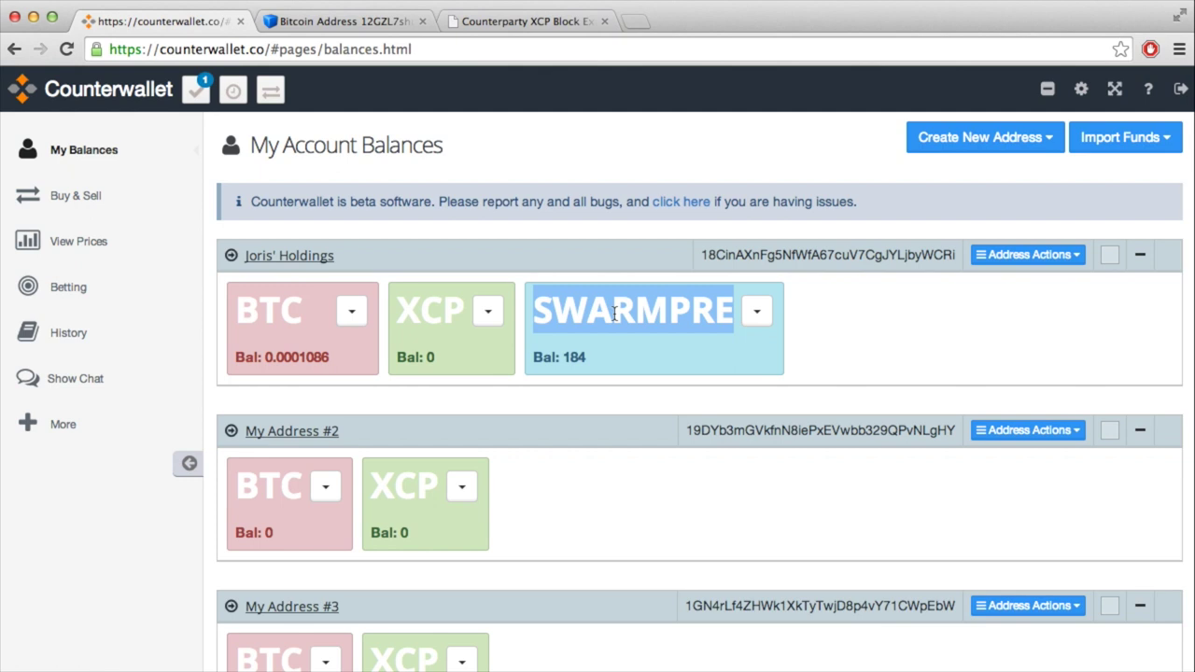
pyautogui.doubleClick(619, 311)
pyautogui.doubleClick(272, 323)
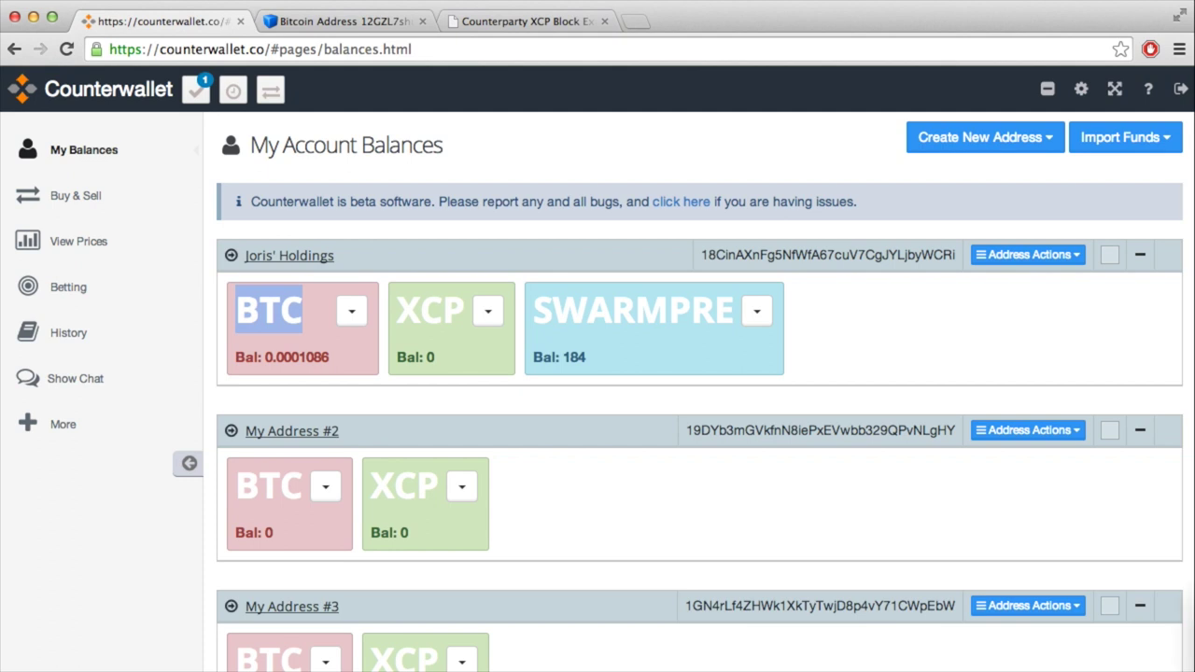
pyautogui.press('super+Tab')
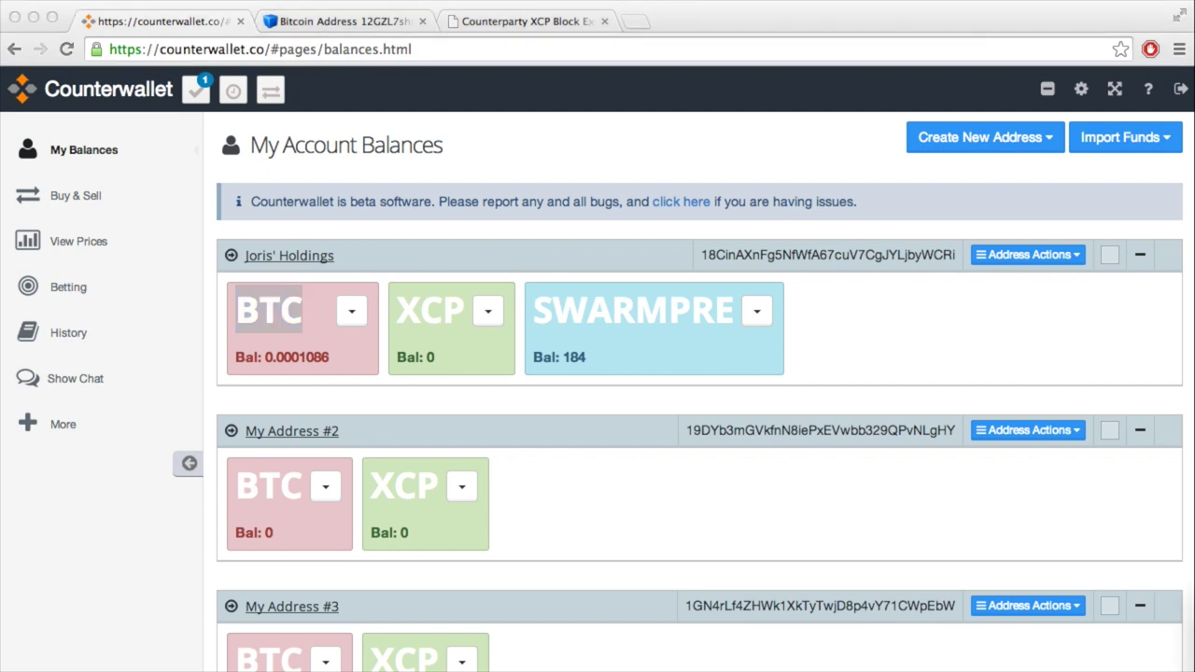
pyautogui.press('super+Tab')
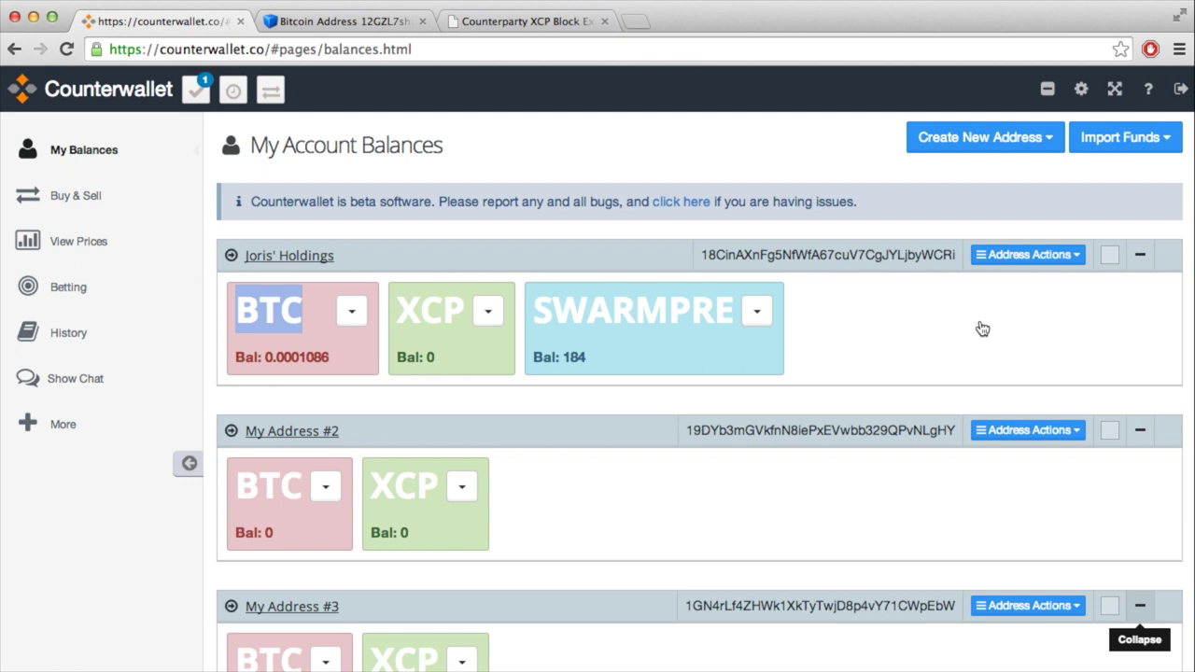
# Step: Check the 184 SWARMPRE balance's Send and Show info options, then close them
pyautogui.doubleClick(681, 312)
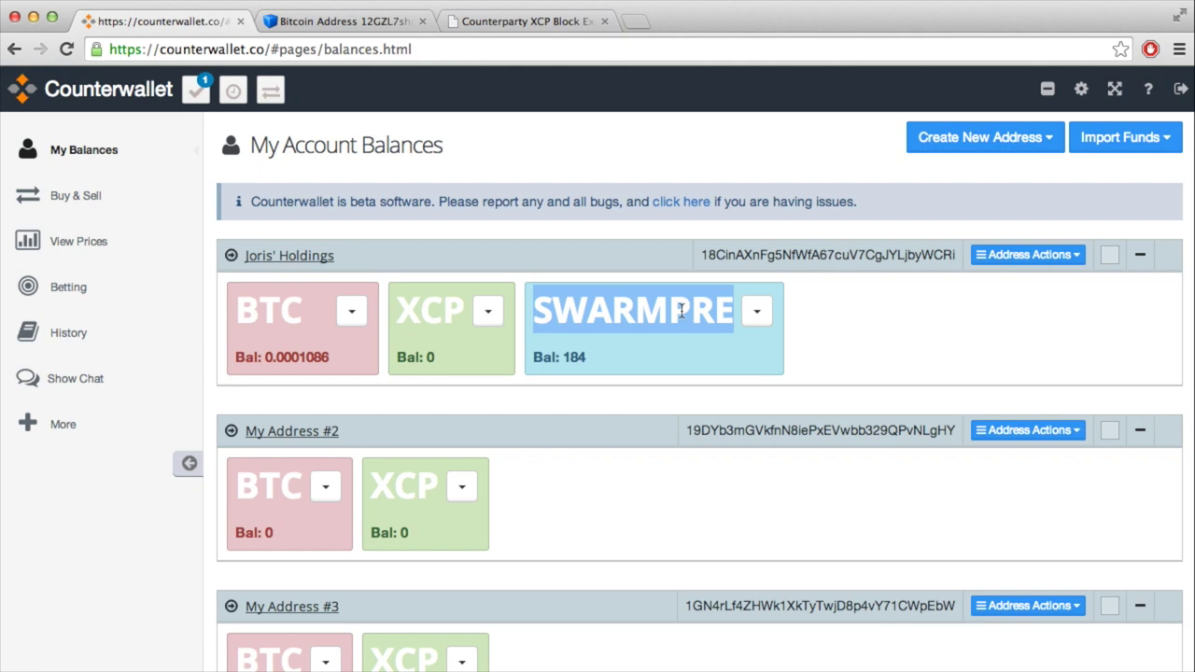
pyautogui.click(757, 311)
pyautogui.click(857, 308)
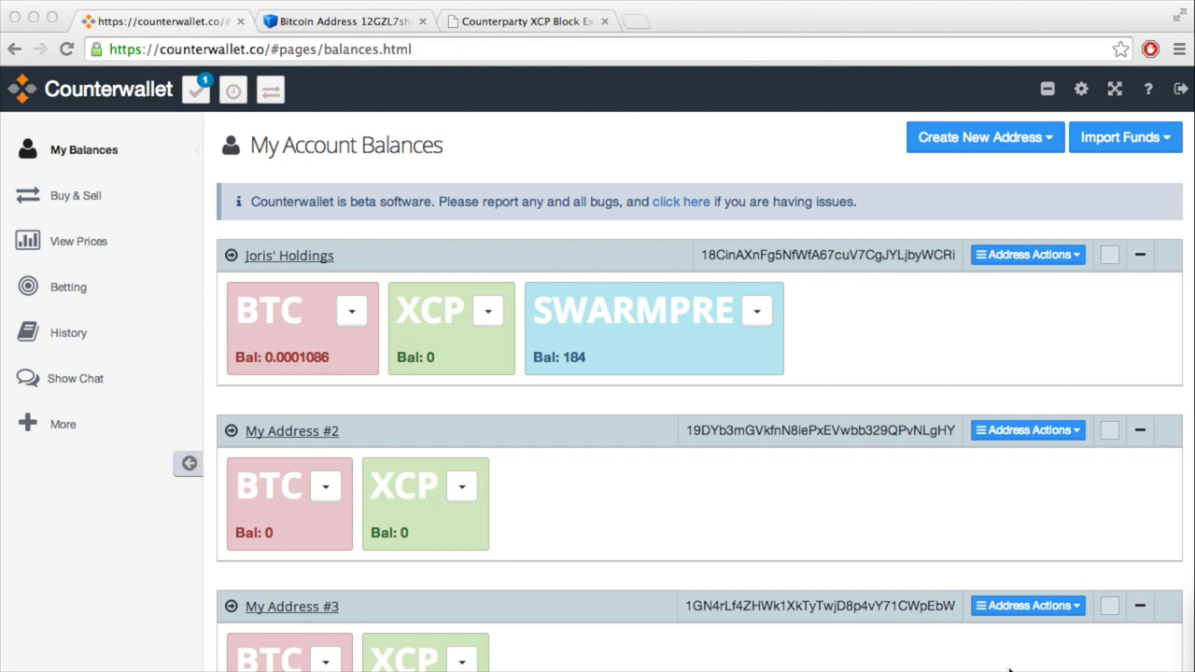
pyautogui.press('super+t')
# Step: Load swarmcorp.com and read its introduction
pyautogui.write('swarmcorp.com')
pyautogui.press('Return')
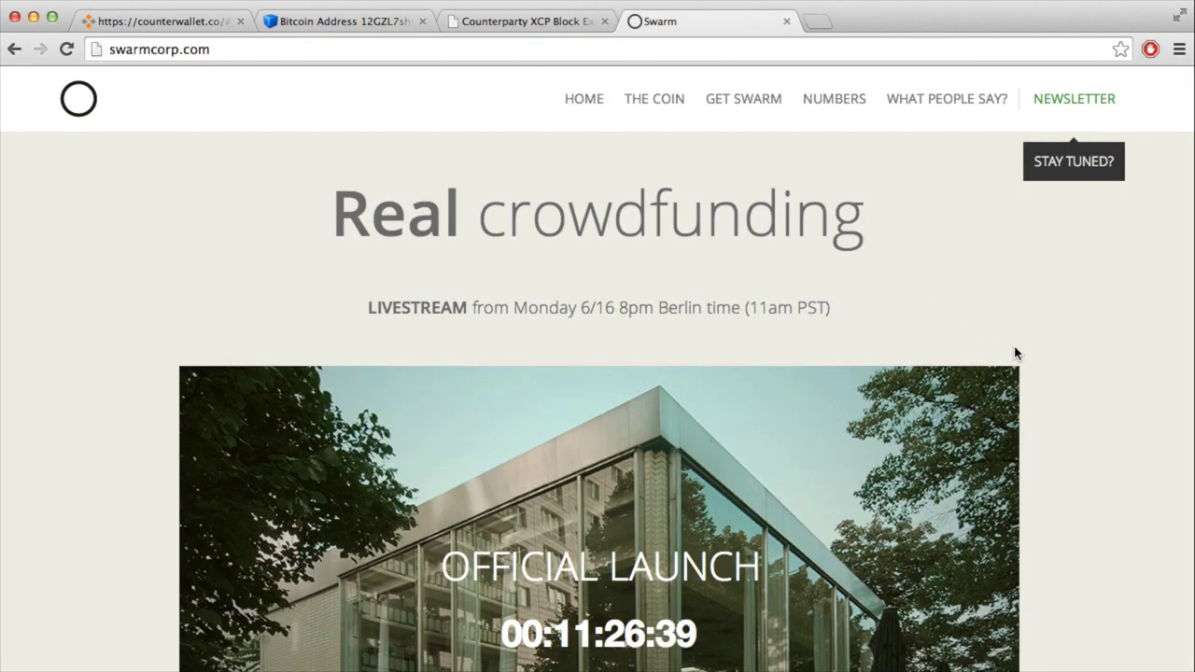
pyautogui.scroll(-1, 1055, 417)
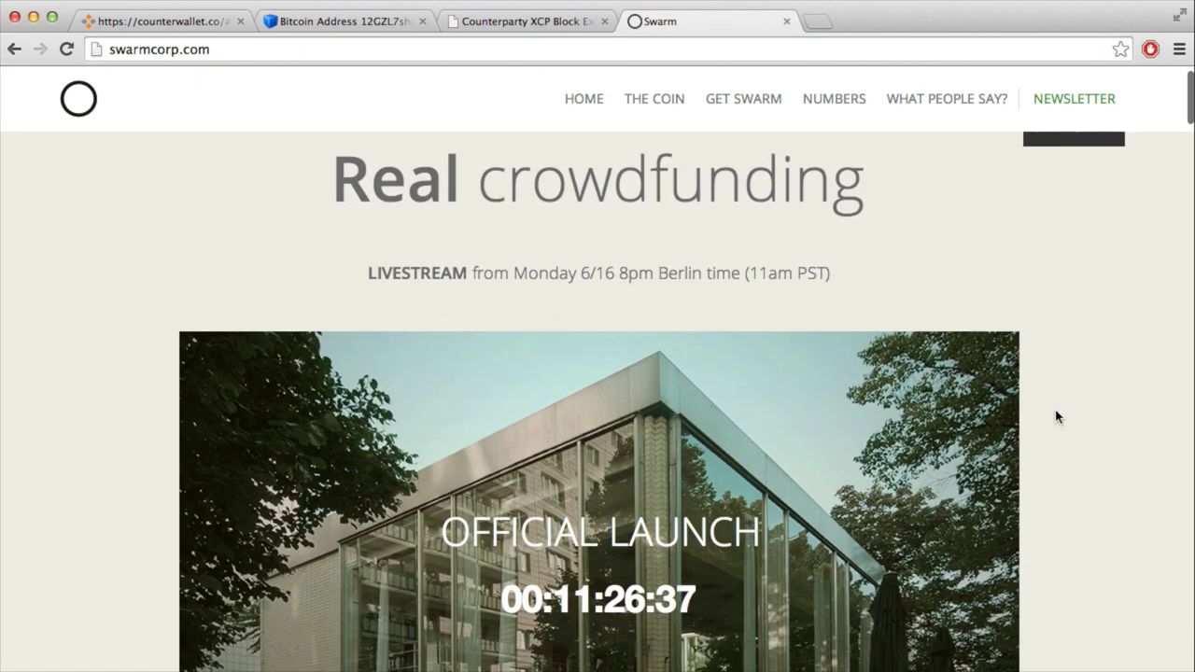
pyautogui.scroll(-3, 1058, 417)
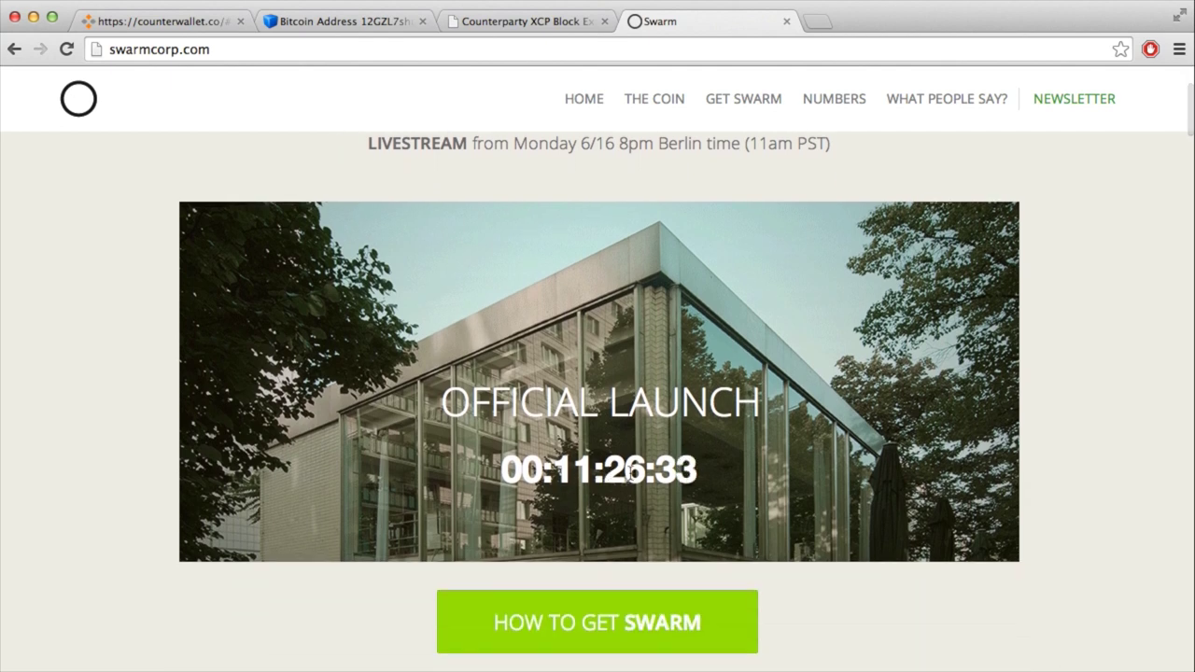
pyautogui.scroll(-9, 678, 489)
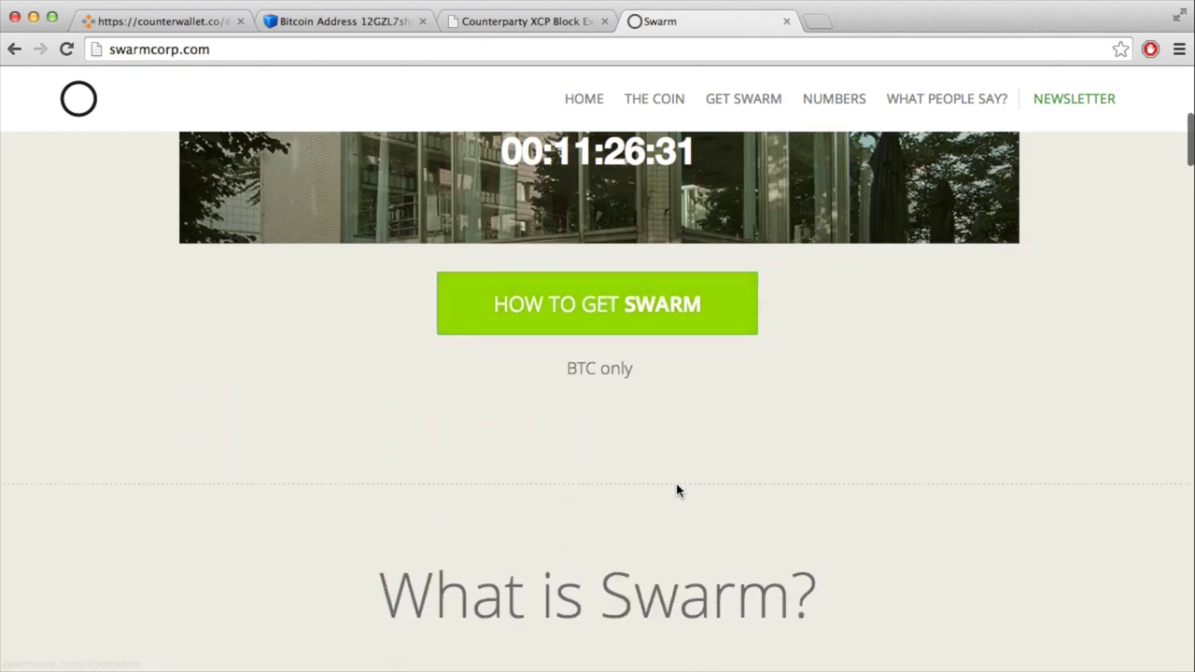
pyautogui.scroll(6, 679, 489)
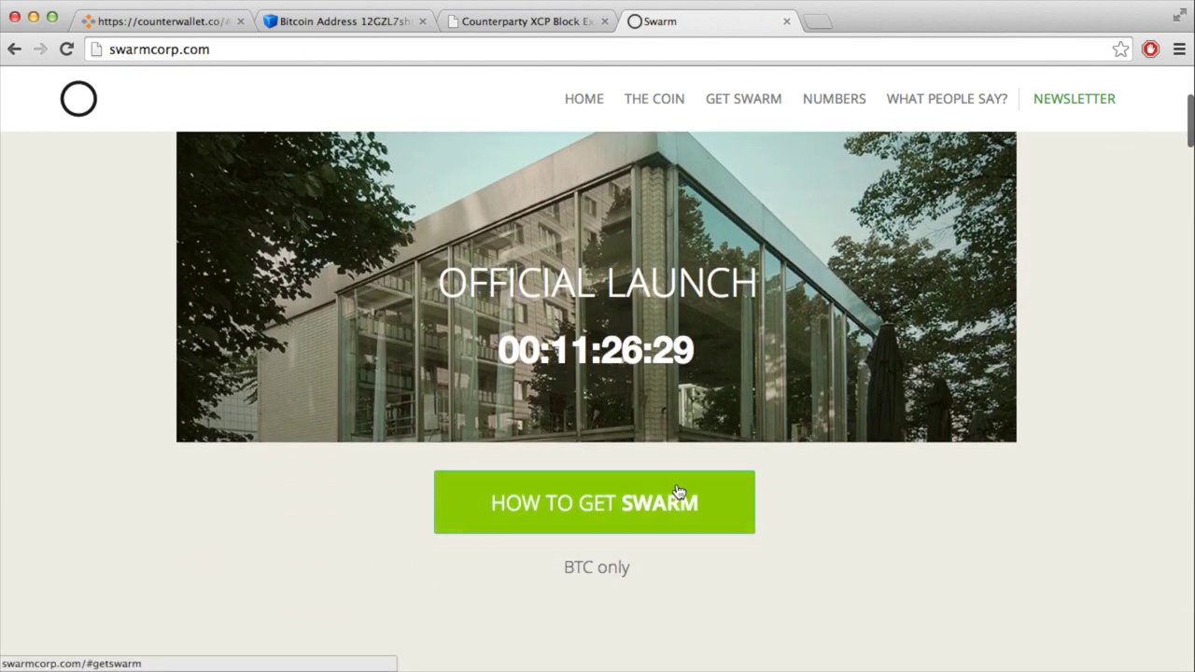
# Step: Scroll past HOW TO GET SWARM to the Step one and Step two buying steps
pyautogui.scroll(-9, 513, 378)
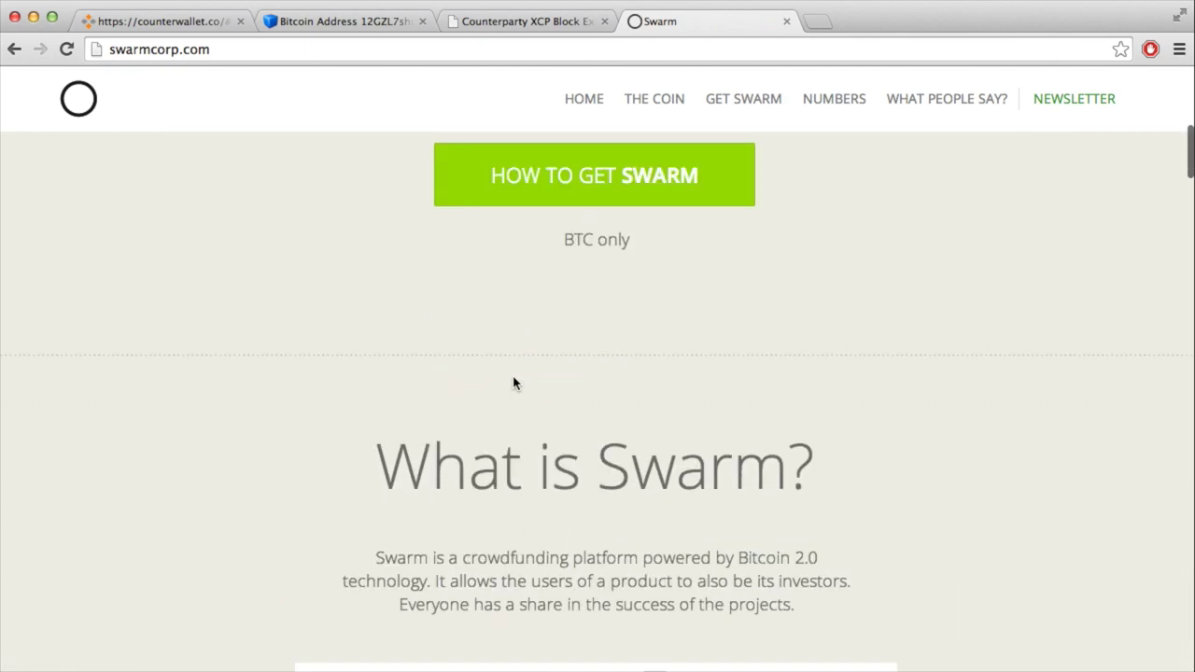
pyautogui.scroll(-2, 512, 383)
pyautogui.scroll(-6, 513, 383)
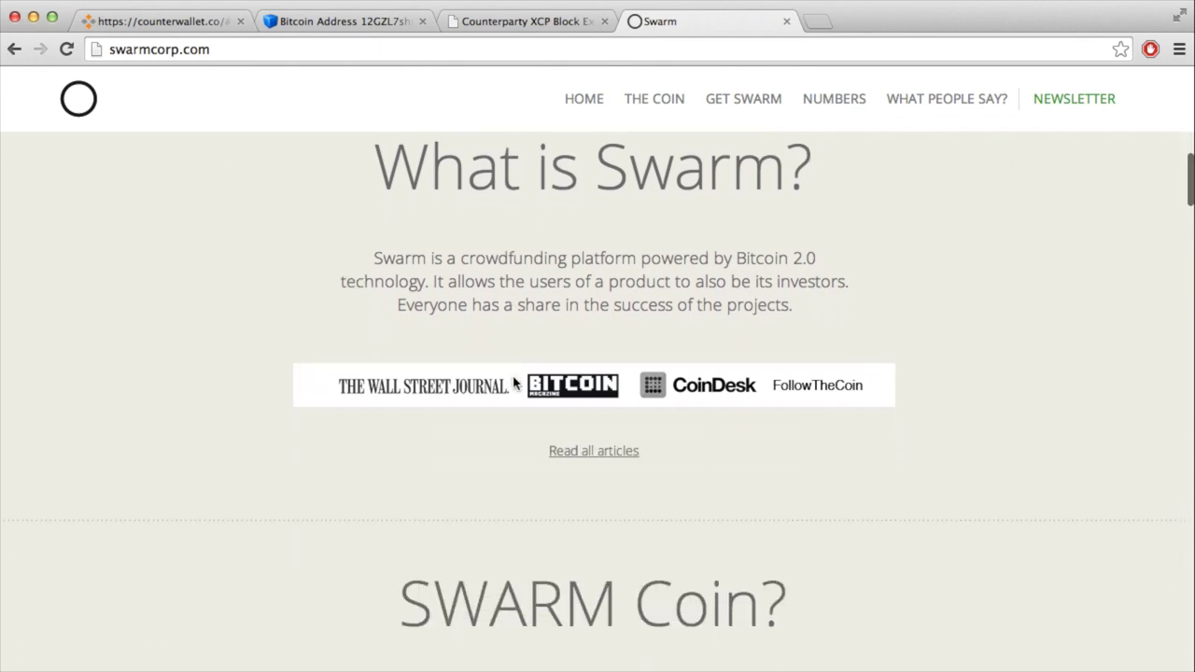
pyautogui.scroll(-12, 513, 383)
pyautogui.scroll(-6, 512, 383)
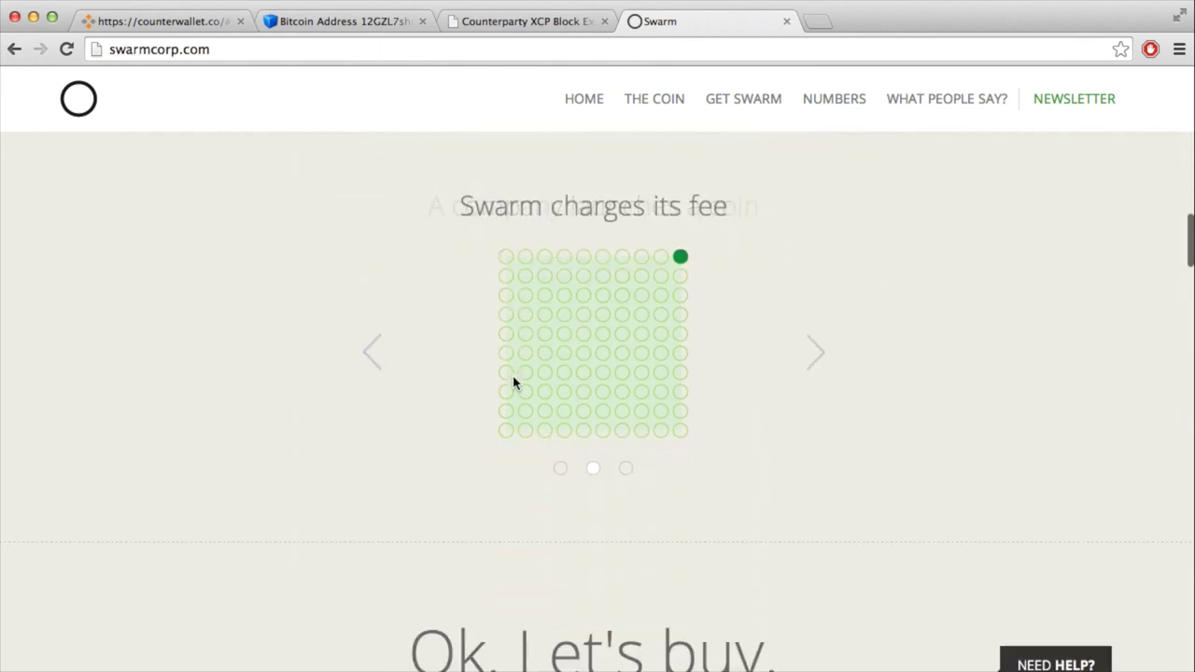
pyautogui.scroll(-8, 513, 378)
pyautogui.scroll(-6, 598, 466)
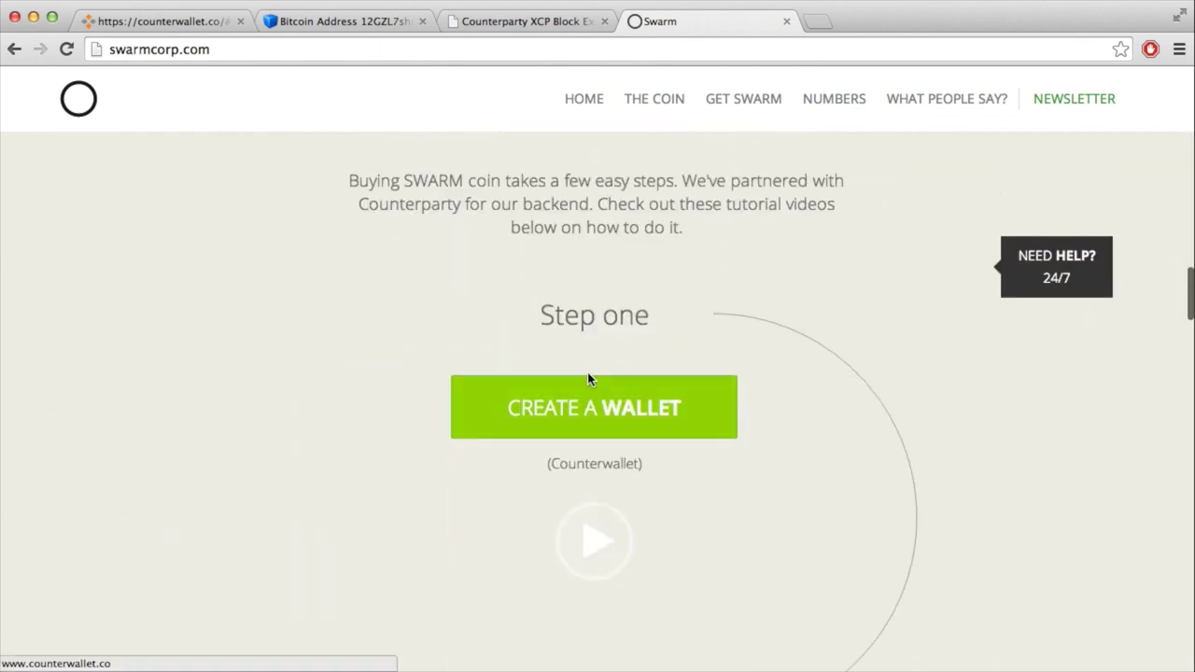
pyautogui.scroll(-7, 592, 384)
pyautogui.scroll(-4, 613, 493)
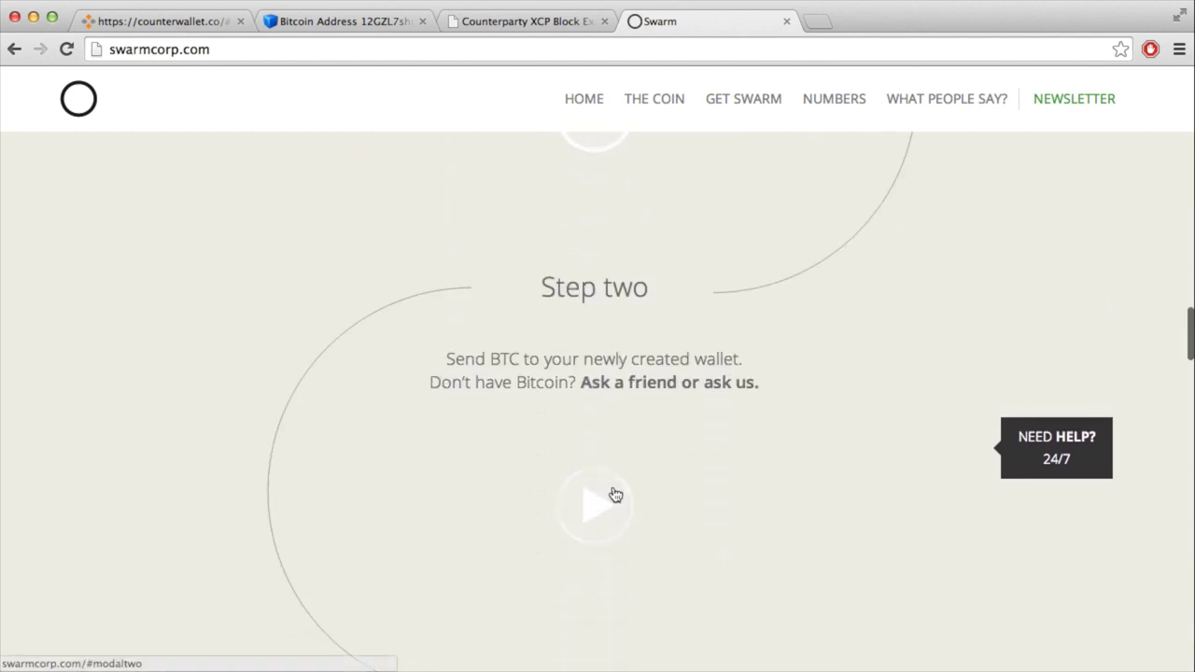
pyautogui.scroll(-5, 592, 475)
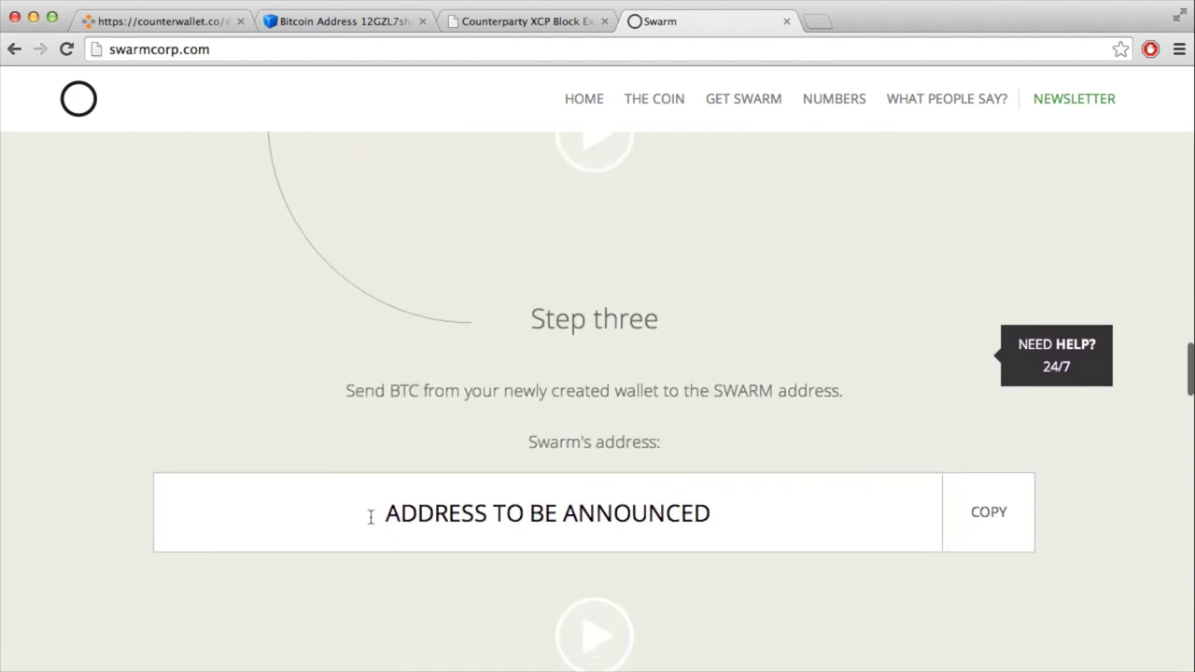
# Step: Select Step three's ADDRESS TO BE ANNOUNCED text and scroll to the What's the rate? charts
pyautogui.moveTo(383, 515); pyautogui.dragTo(715, 511)
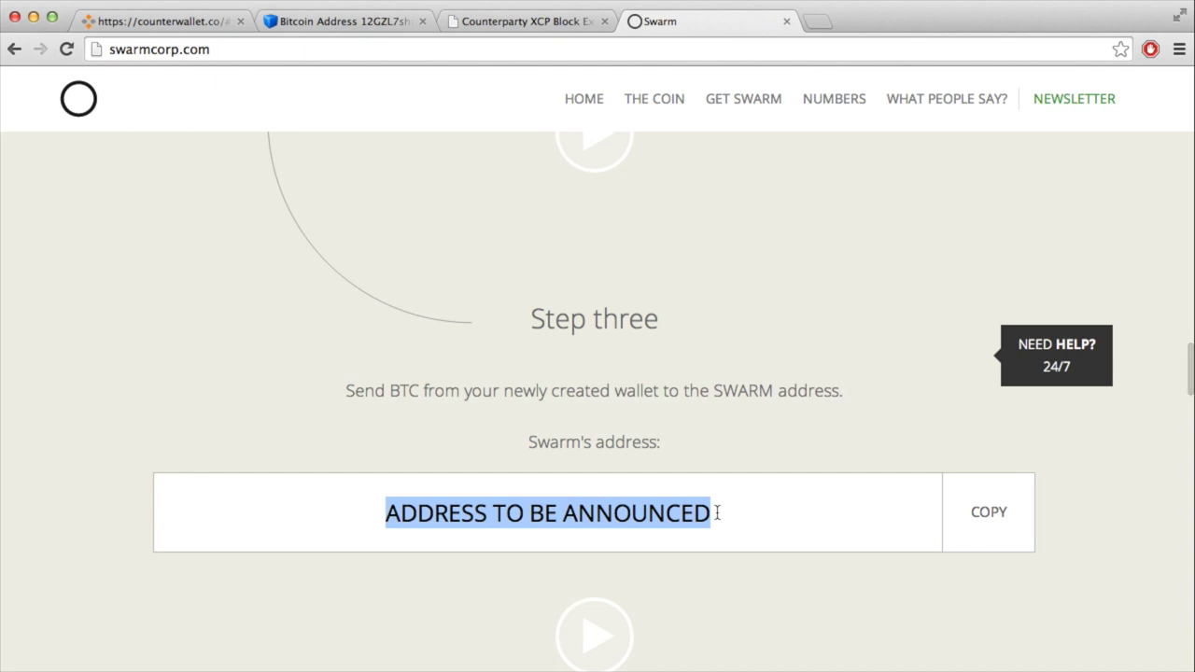
pyautogui.scroll(-3, 717, 516)
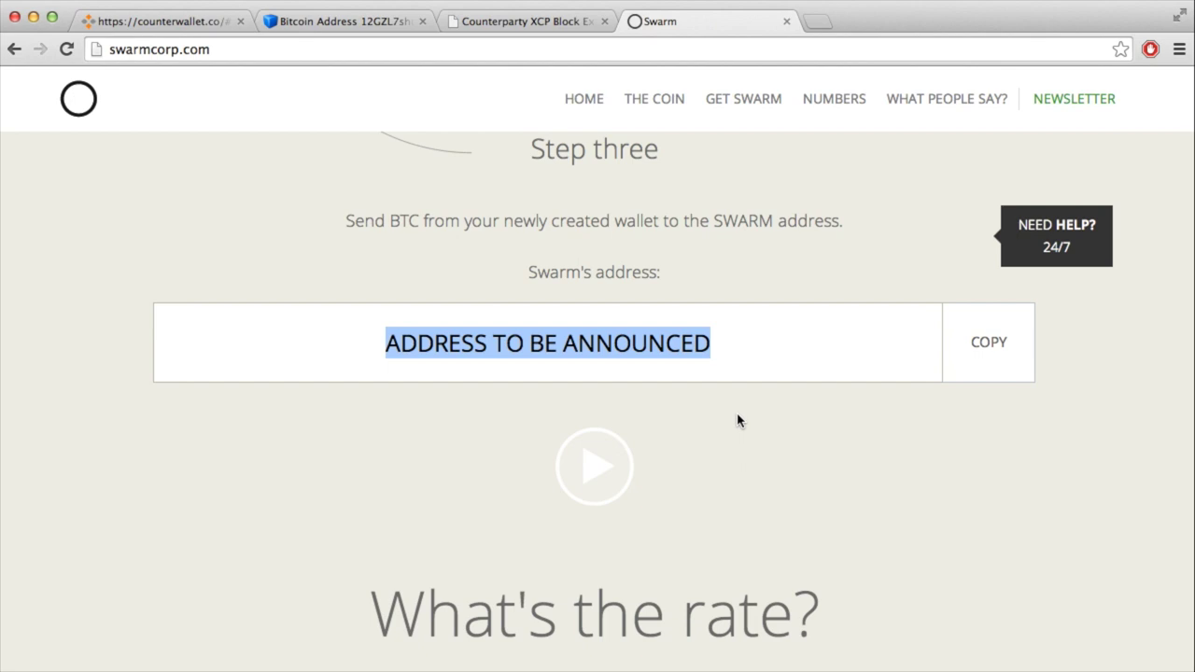
pyautogui.scroll(-4, 738, 421)
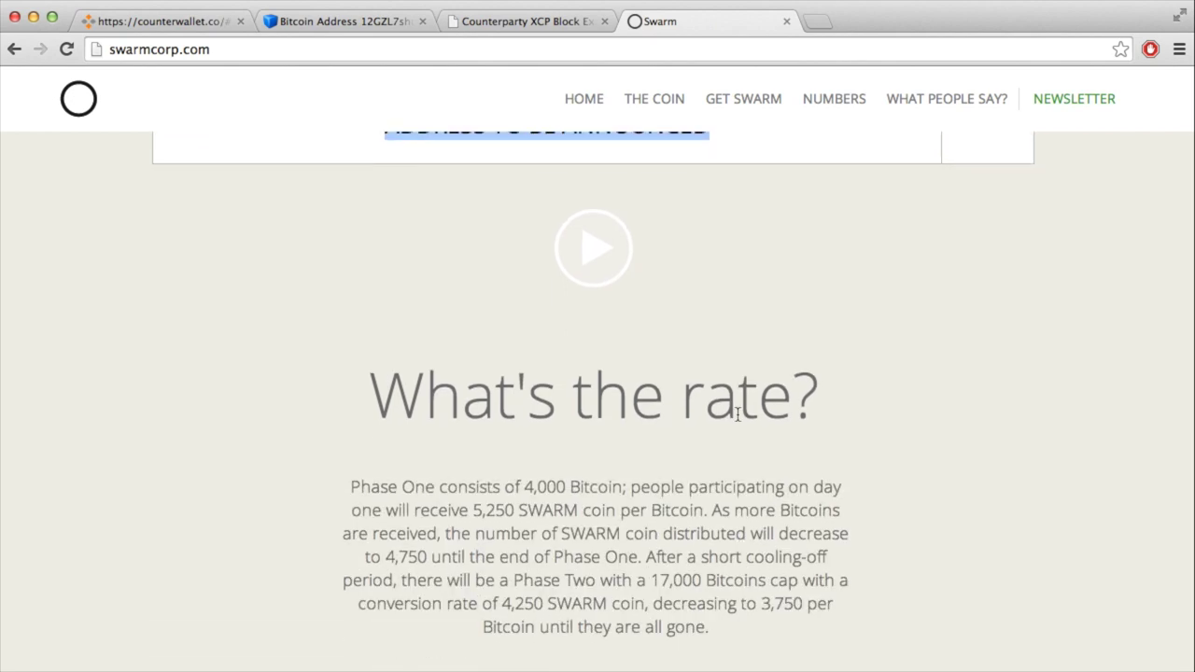
pyautogui.scroll(3, 738, 417)
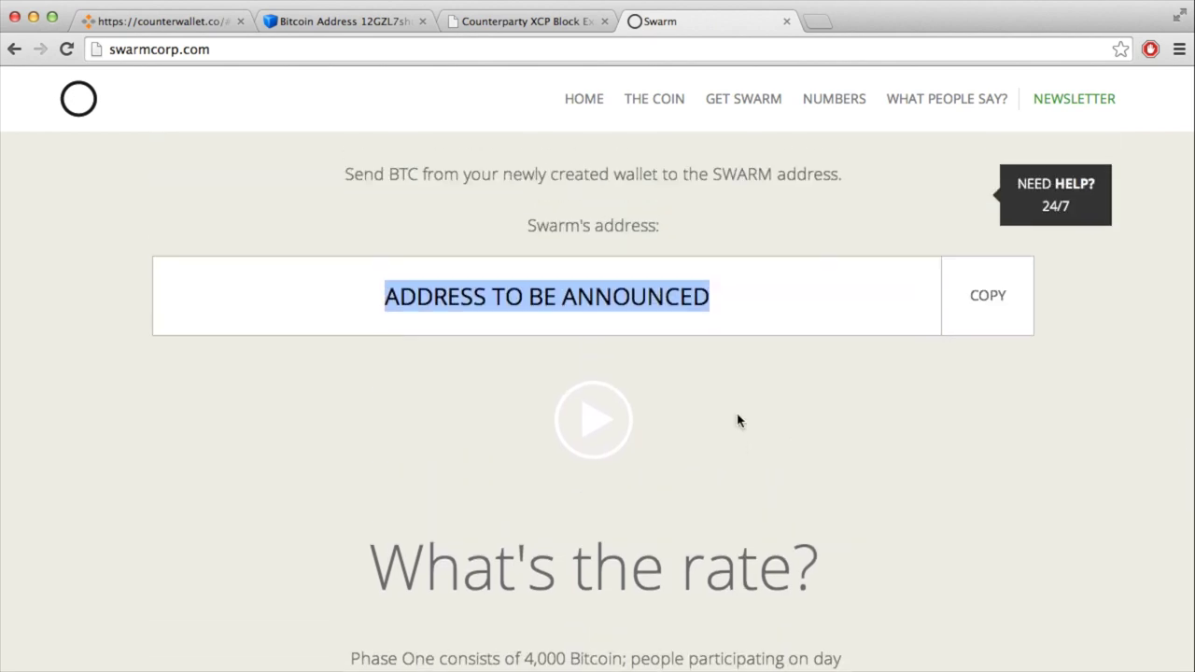
pyautogui.scroll(-4, 738, 422)
pyautogui.scroll(-7, 738, 421)
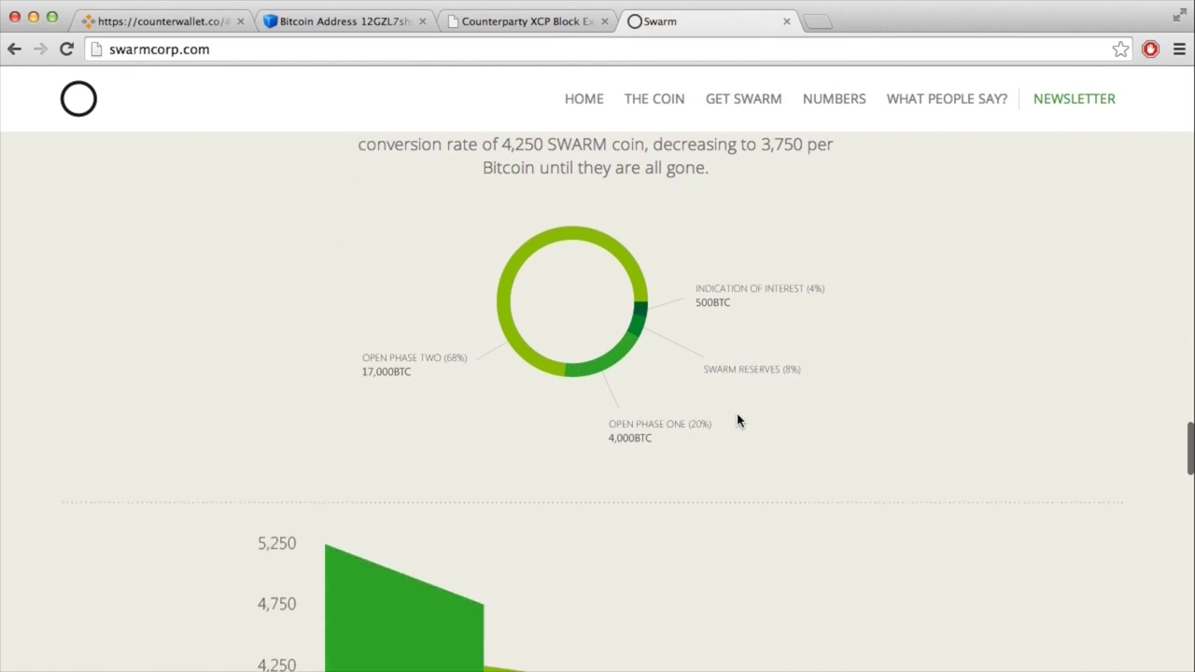
pyautogui.scroll(-2, 737, 421)
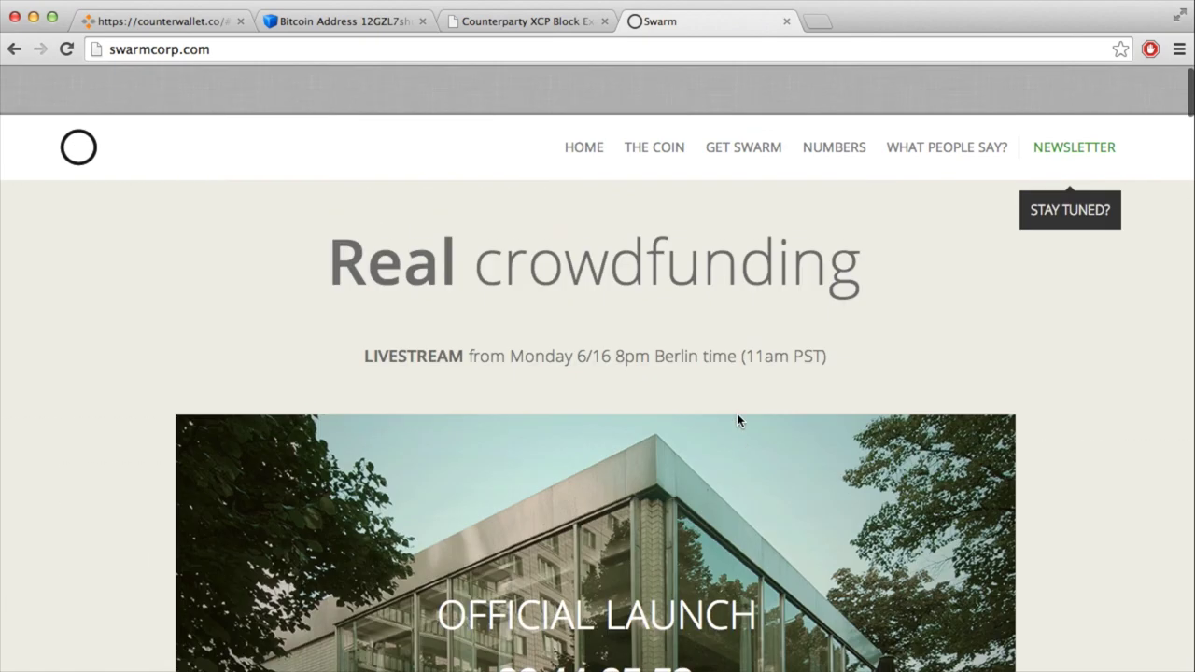
pyautogui.scroll(-15, 737, 421)
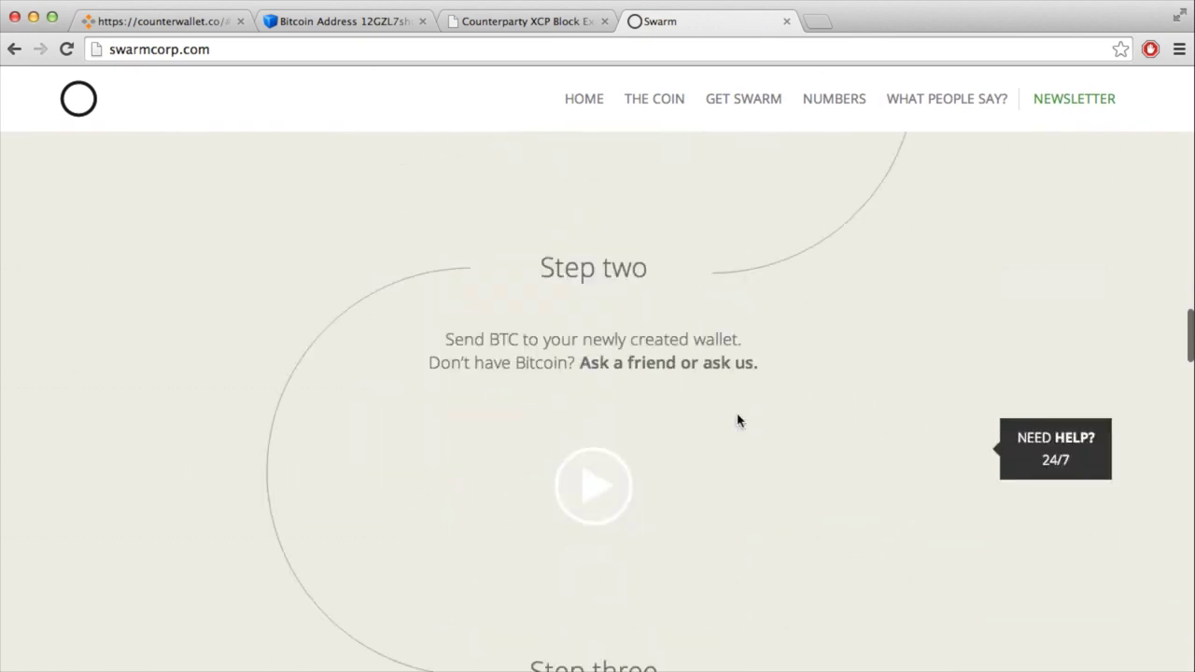
pyautogui.scroll(-20, 737, 421)
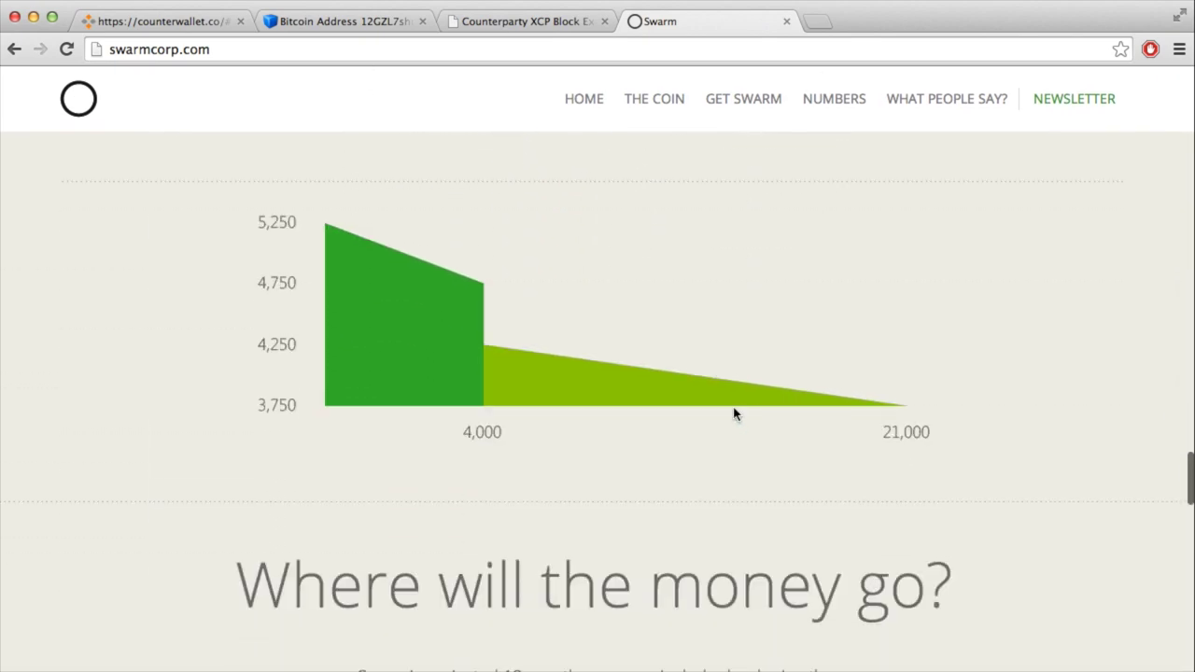